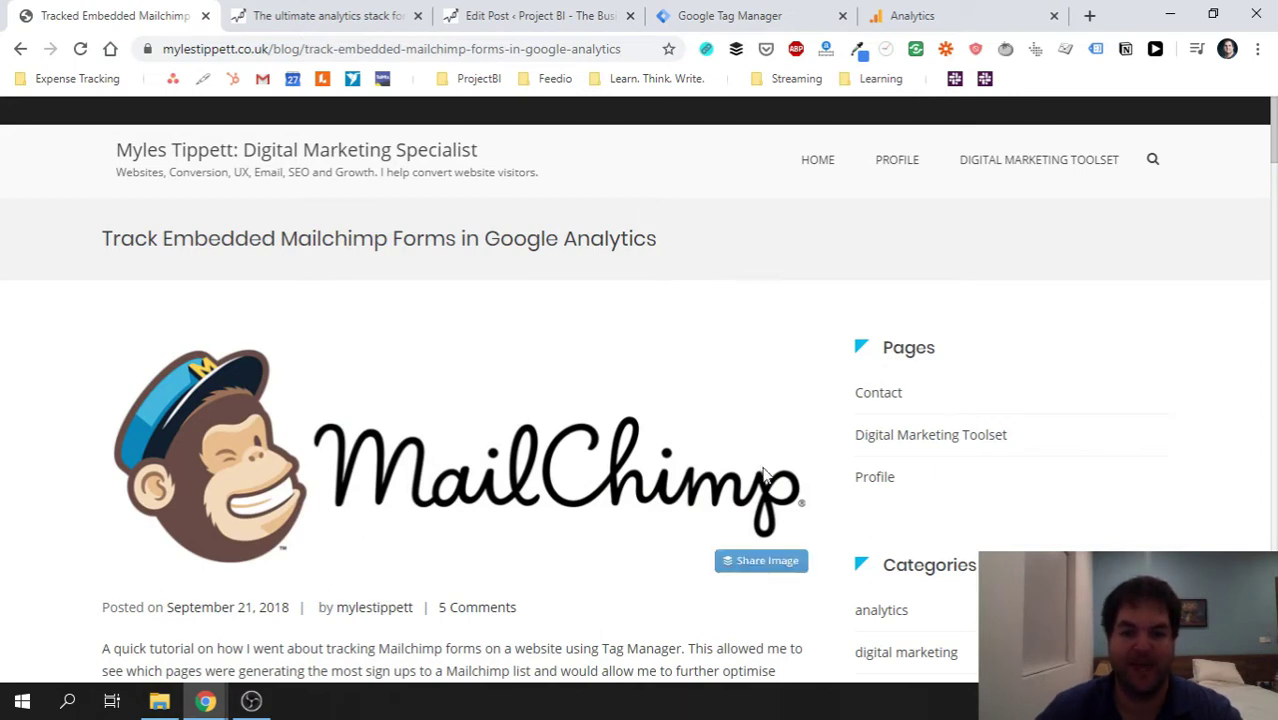
# - Review the Track Embedded Mailchimp Forms in Google Analytics article, including its introduction and the section on getting the Mailchimp form code
pyautogui.moveTo(58, 234); pyautogui.dragTo(690, 262)
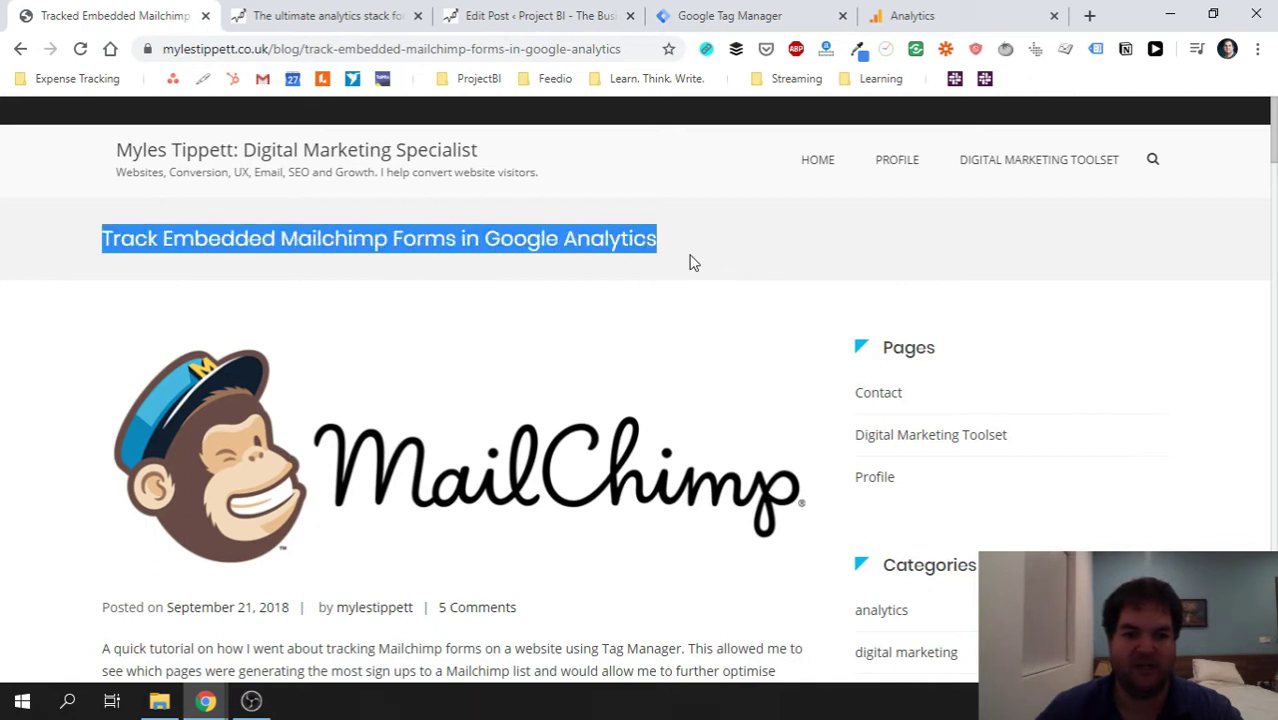
pyautogui.click(717, 230)
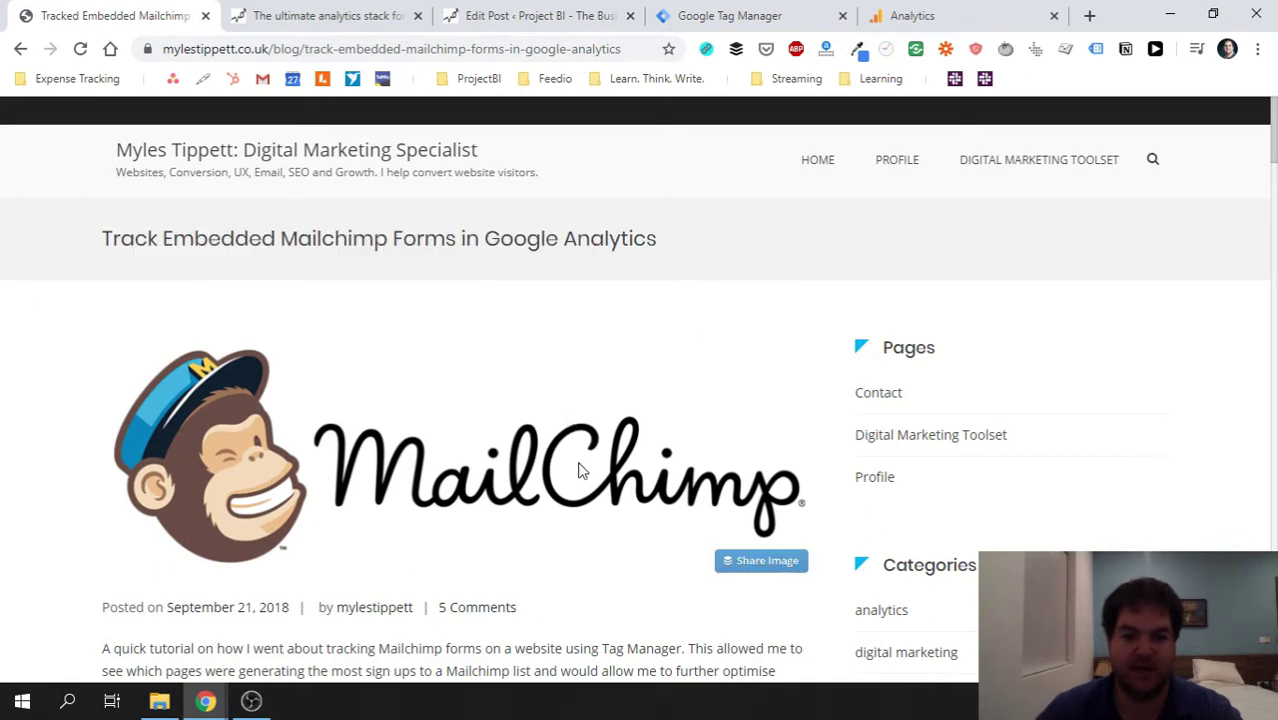
pyautogui.moveTo(712, 250); pyautogui.dragTo(220, 238)
pyautogui.click(131, 240)
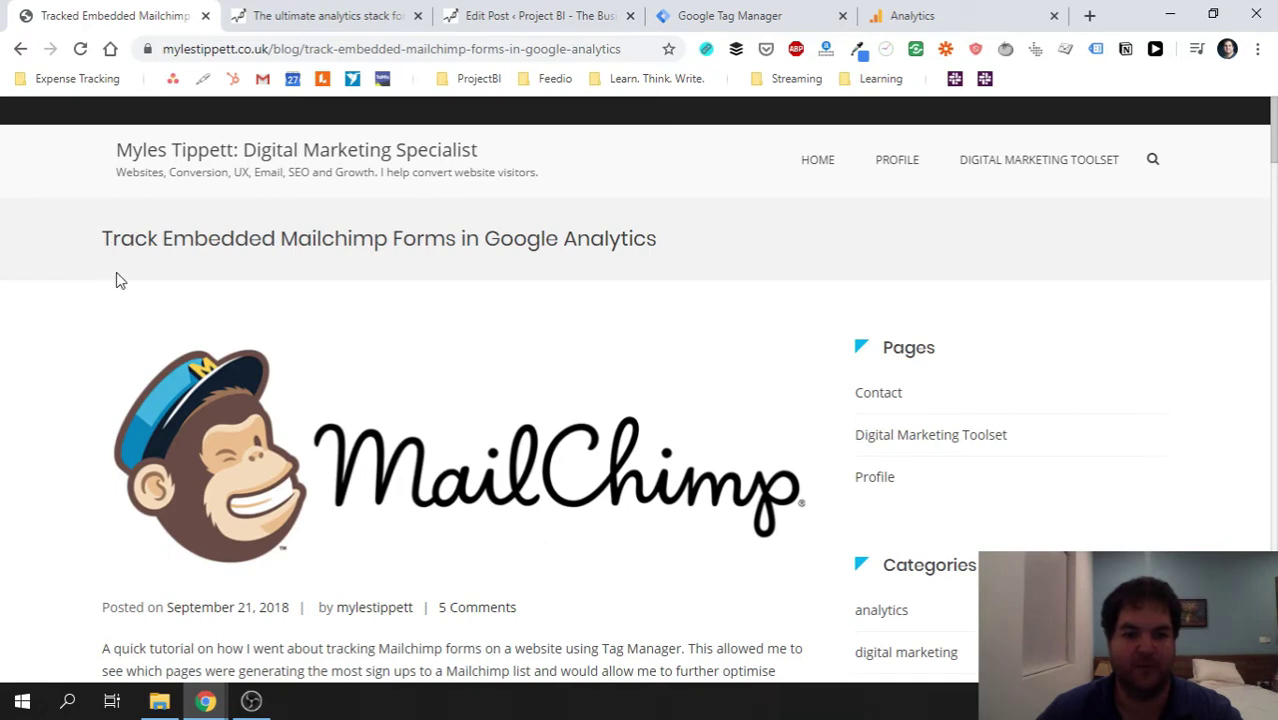
pyautogui.scroll(-2, 118, 280)
pyautogui.scroll(2, 119, 378)
pyautogui.scroll(-10, 150, 290)
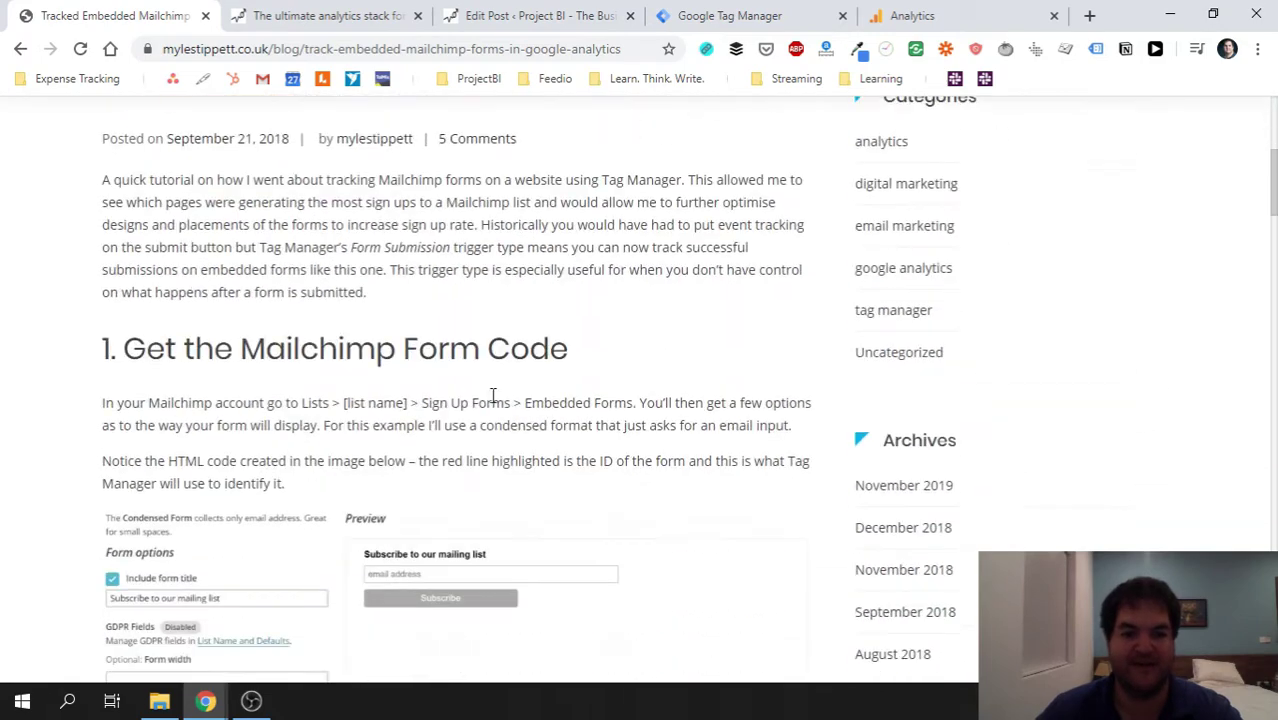
pyautogui.scroll(6, 436, 425)
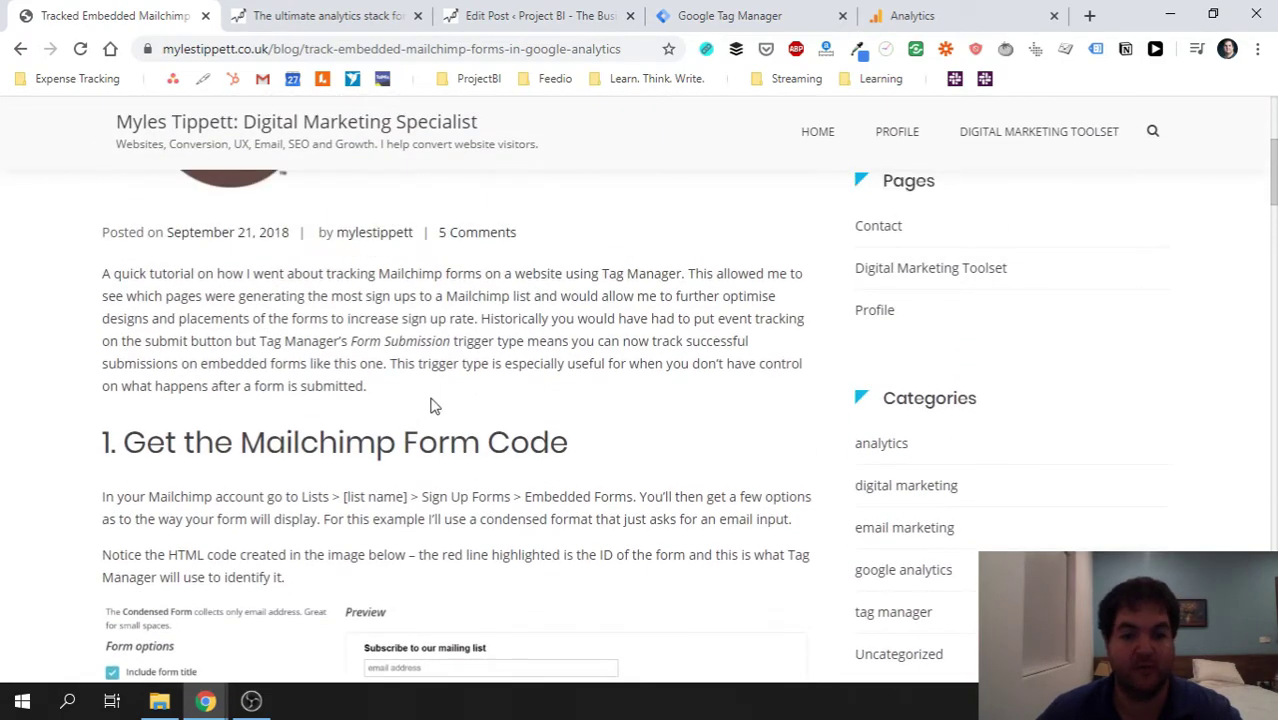
pyautogui.scroll(-4, 434, 402)
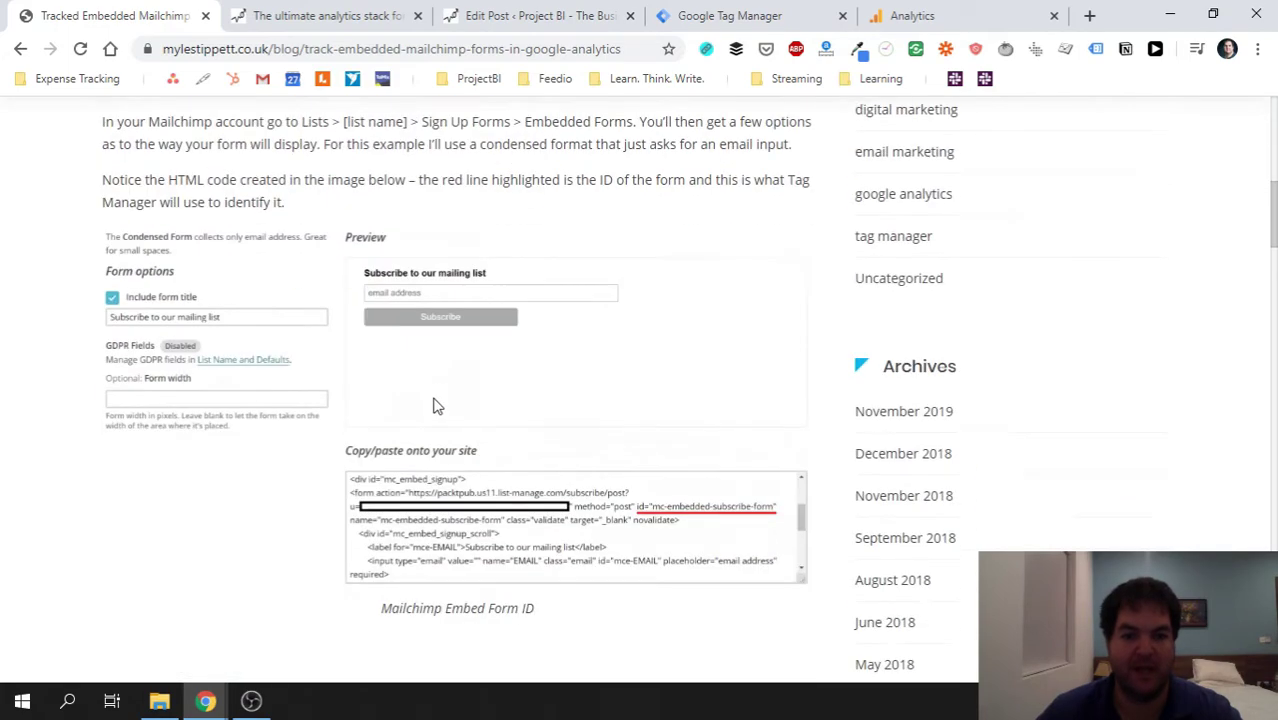
pyautogui.scroll(5, 437, 404)
pyautogui.scroll(3, 437, 402)
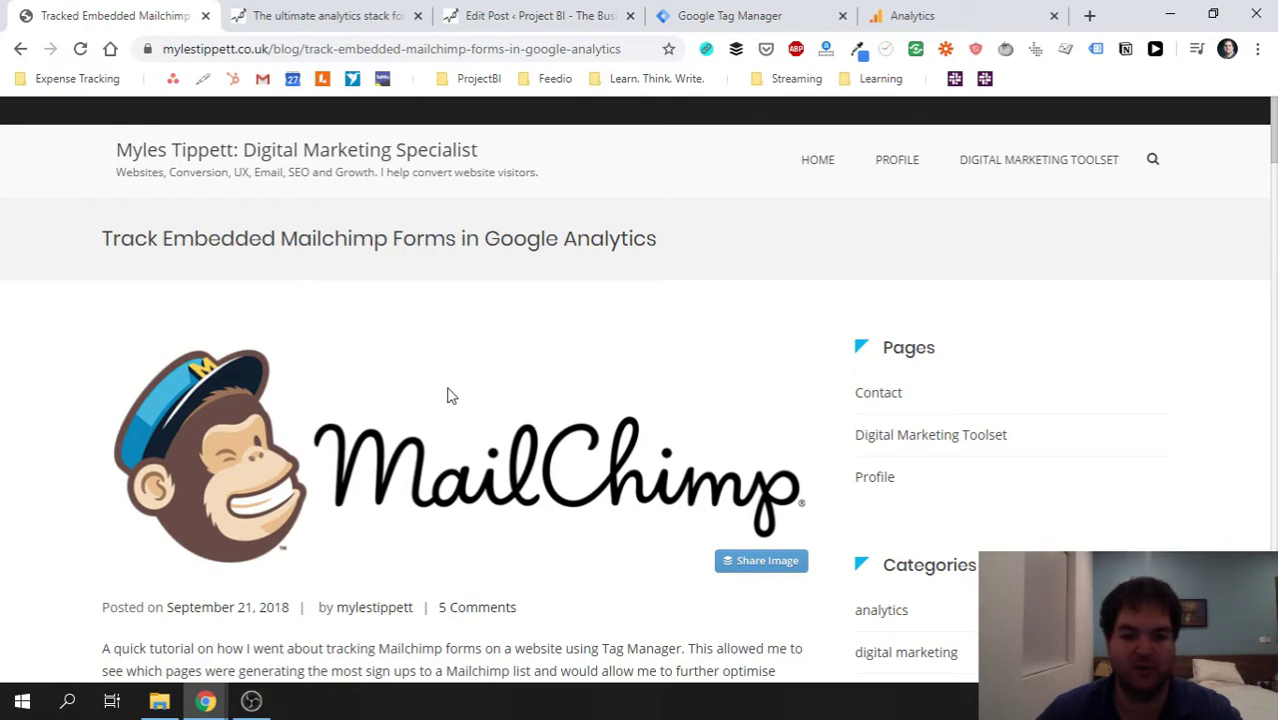
pyautogui.scroll(-3, 447, 395)
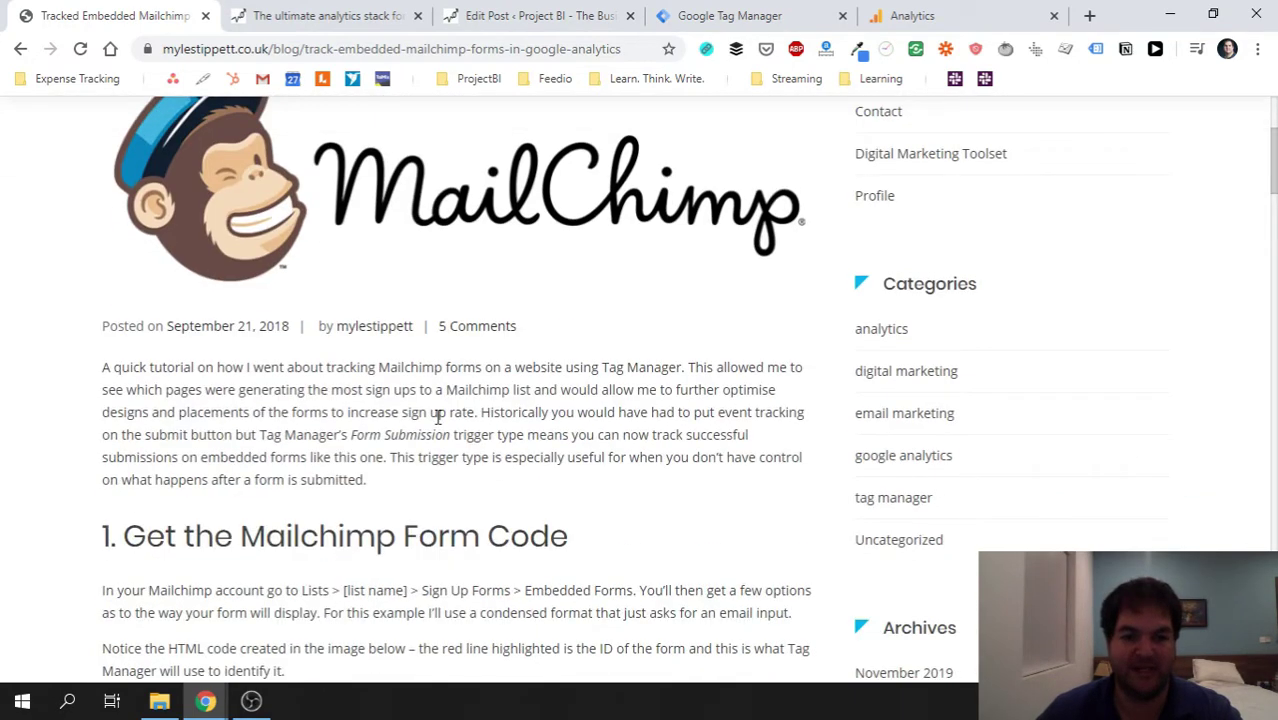
pyautogui.scroll(3, 437, 417)
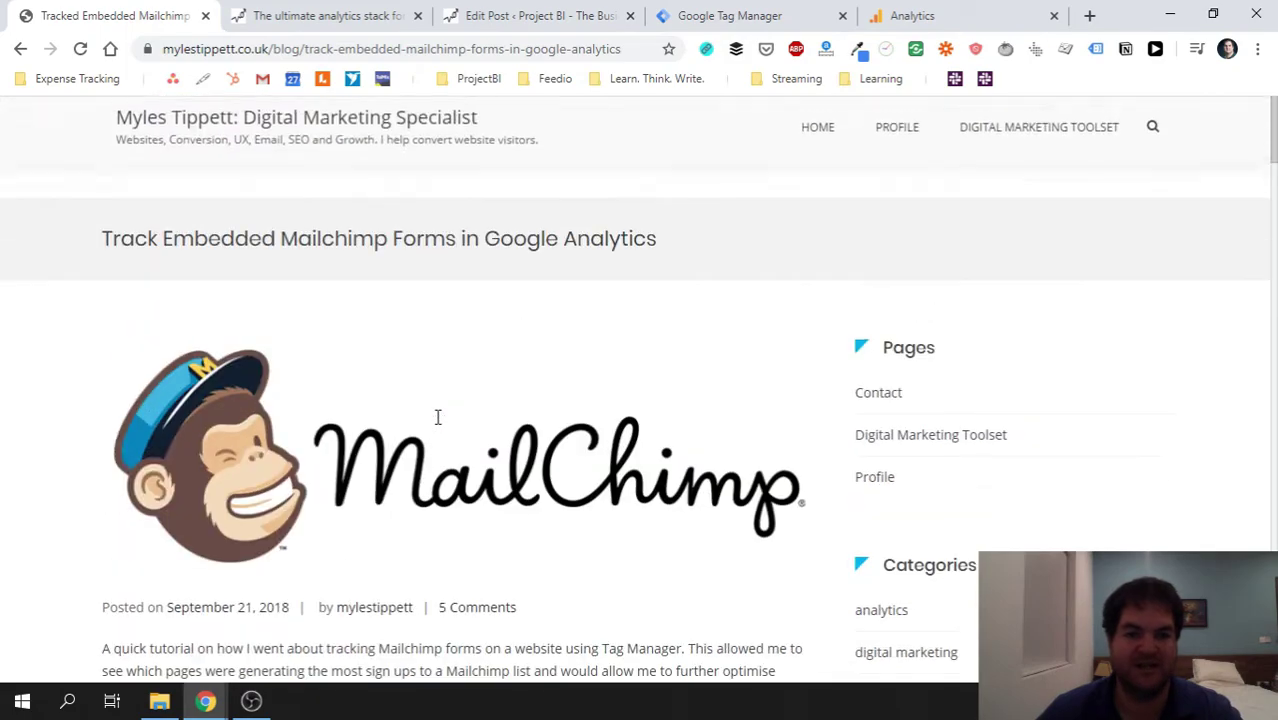
pyautogui.scroll(-5, 437, 420)
pyautogui.scroll(-8, 790, 490)
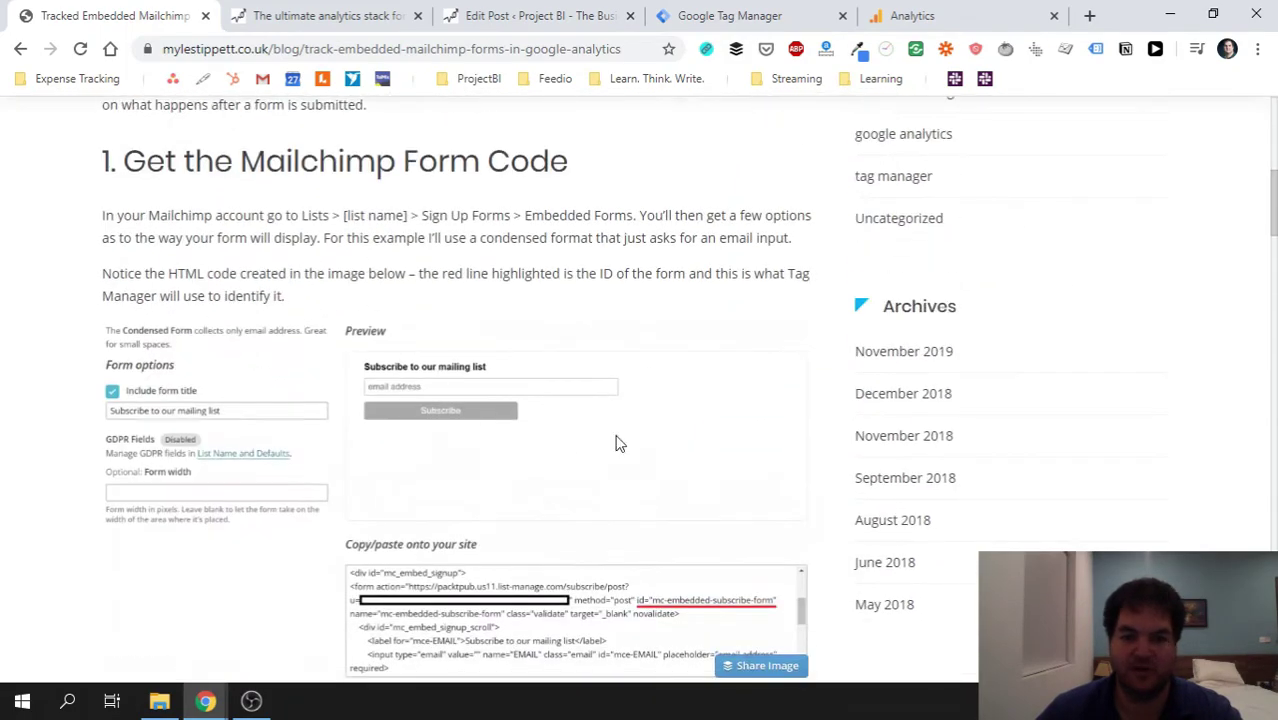
pyautogui.scroll(10, 494, 391)
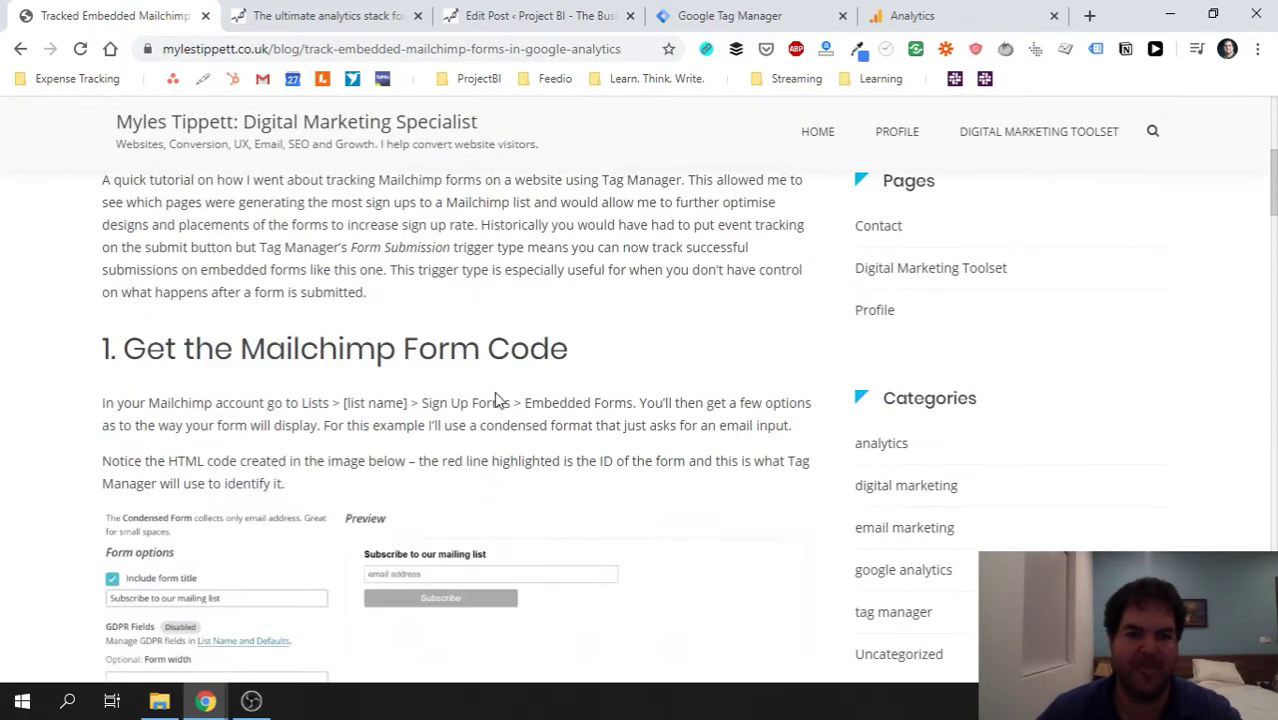
# - Find the newsletter signup form near the end of the published analytics stack post and its email address block in the post editor
pyautogui.click(335, 15)
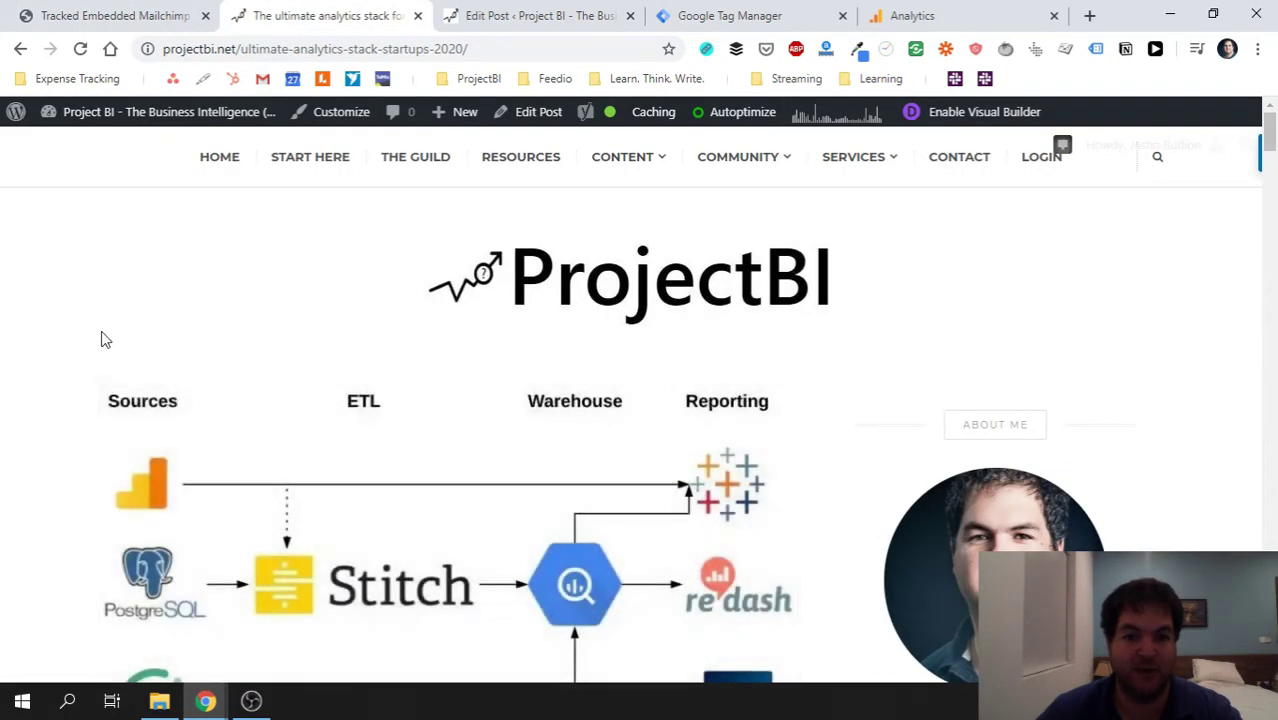
pyautogui.moveTo(1269, 132); pyautogui.dragTo(1270, 551)
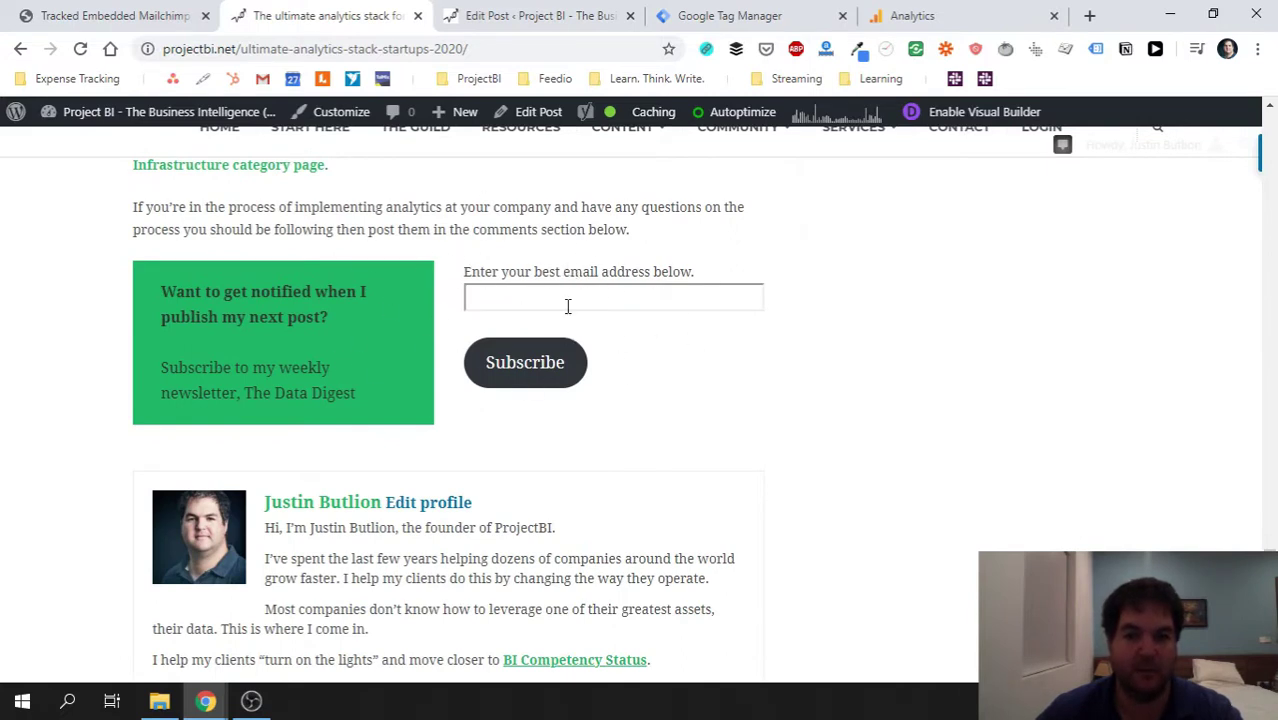
pyautogui.click(536, 15)
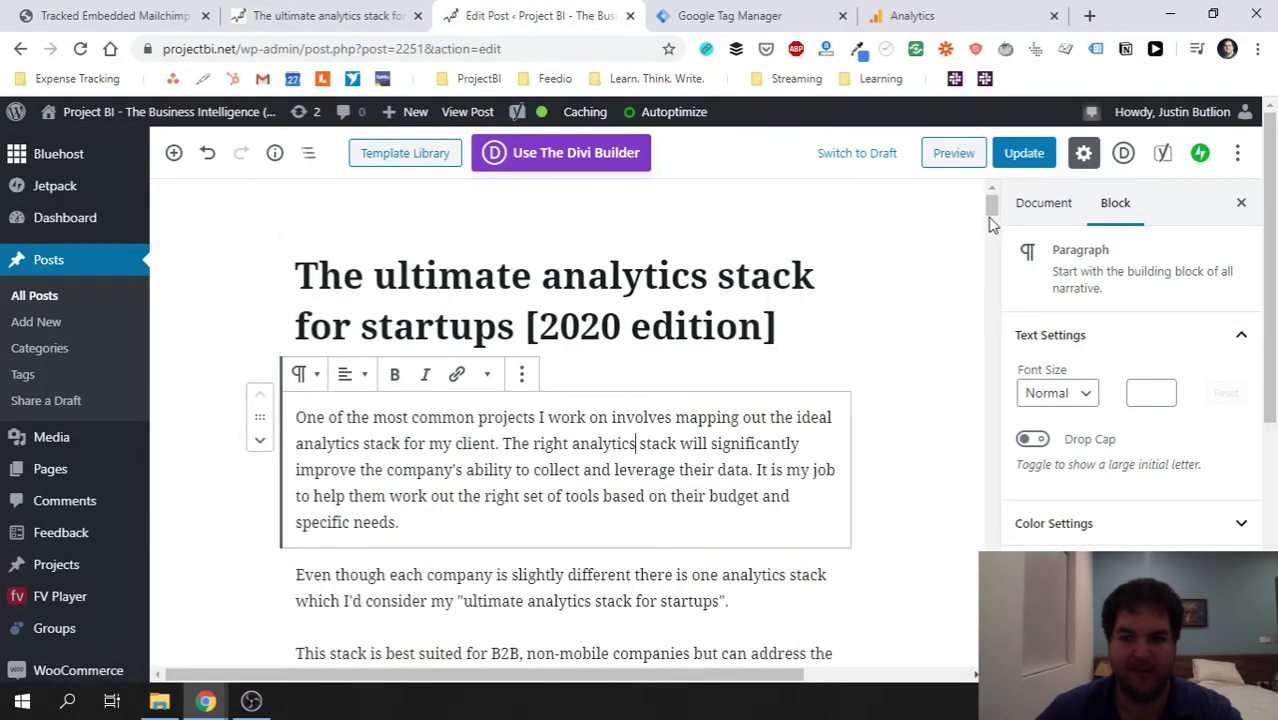
pyautogui.moveTo(990, 224); pyautogui.dragTo(990, 655)
pyautogui.scroll(3, 819, 337)
pyautogui.click(696, 433)
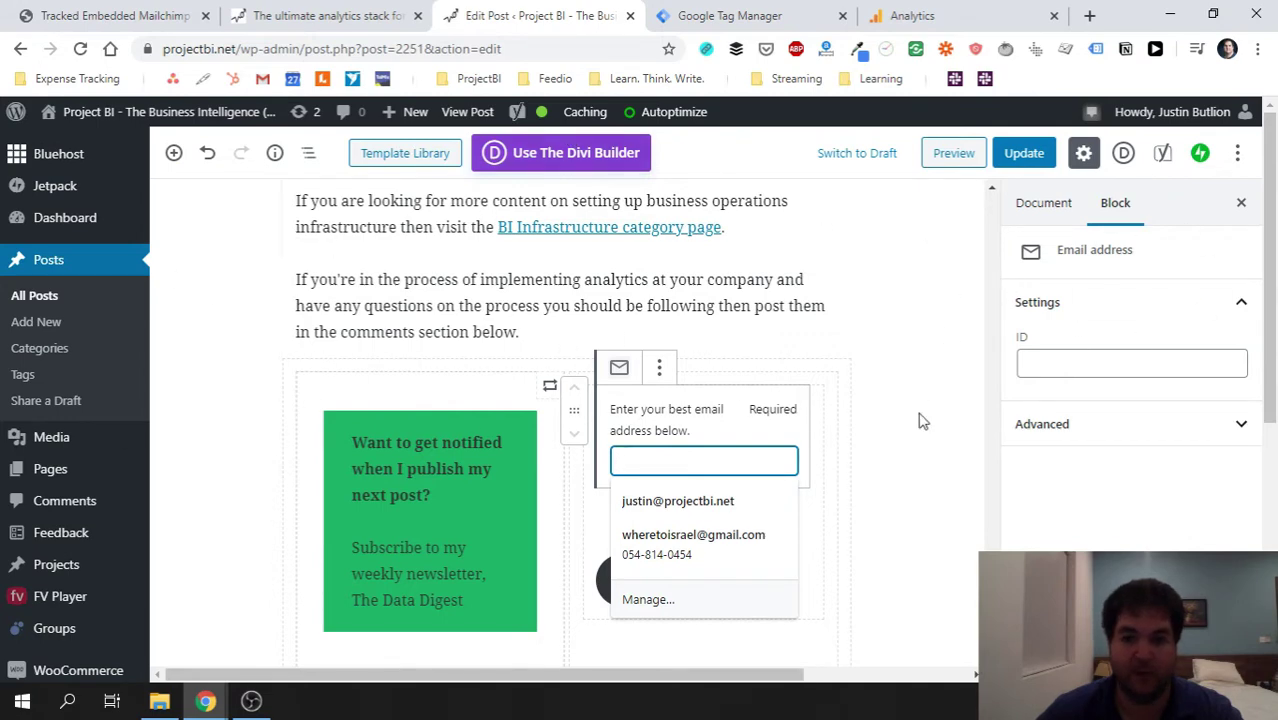
pyautogui.click(729, 300)
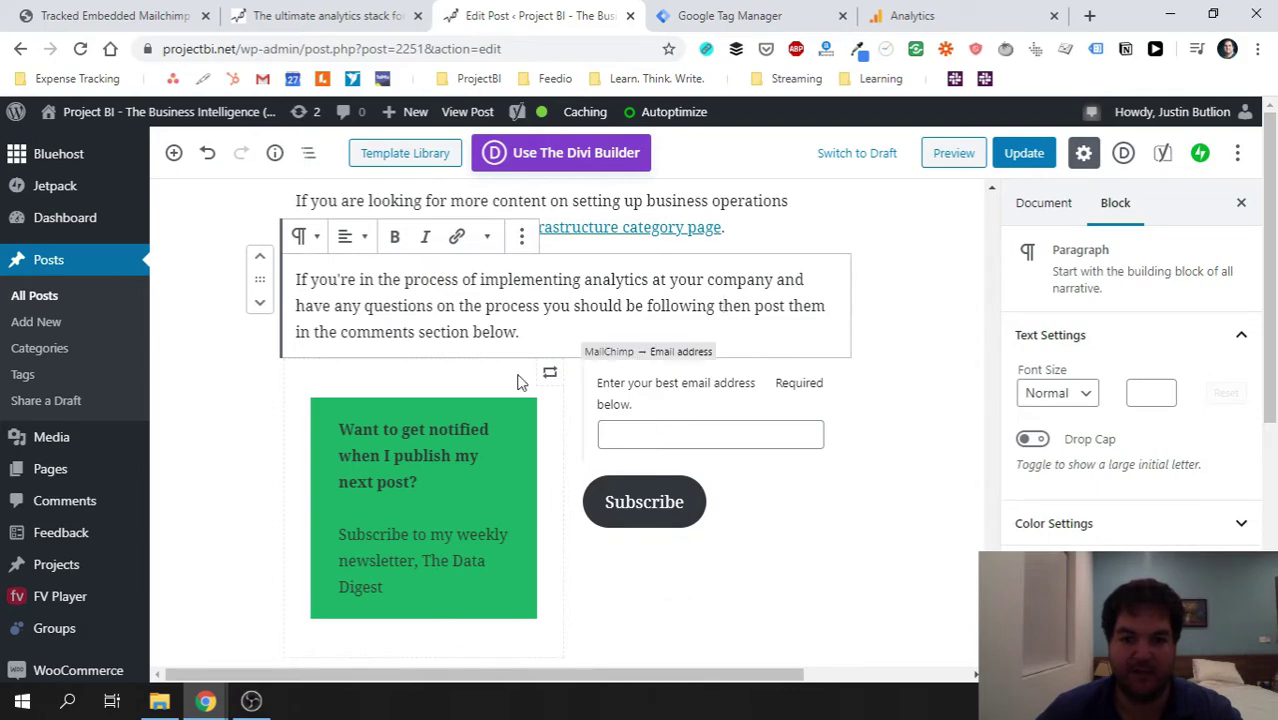
# - Examine the Mailchimp email address block's ID setting and its advanced CSS class option in the post editor
pyautogui.scroll(15, 610, 360)
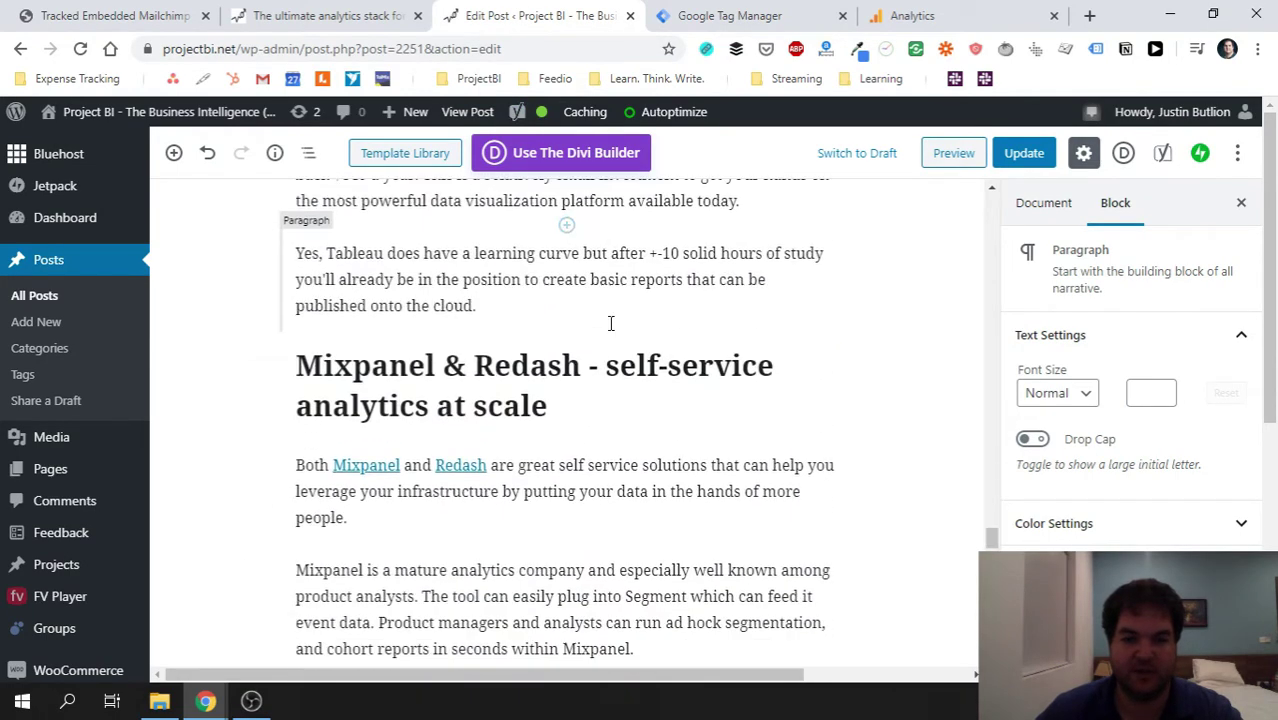
pyautogui.scroll(-15, 610, 323)
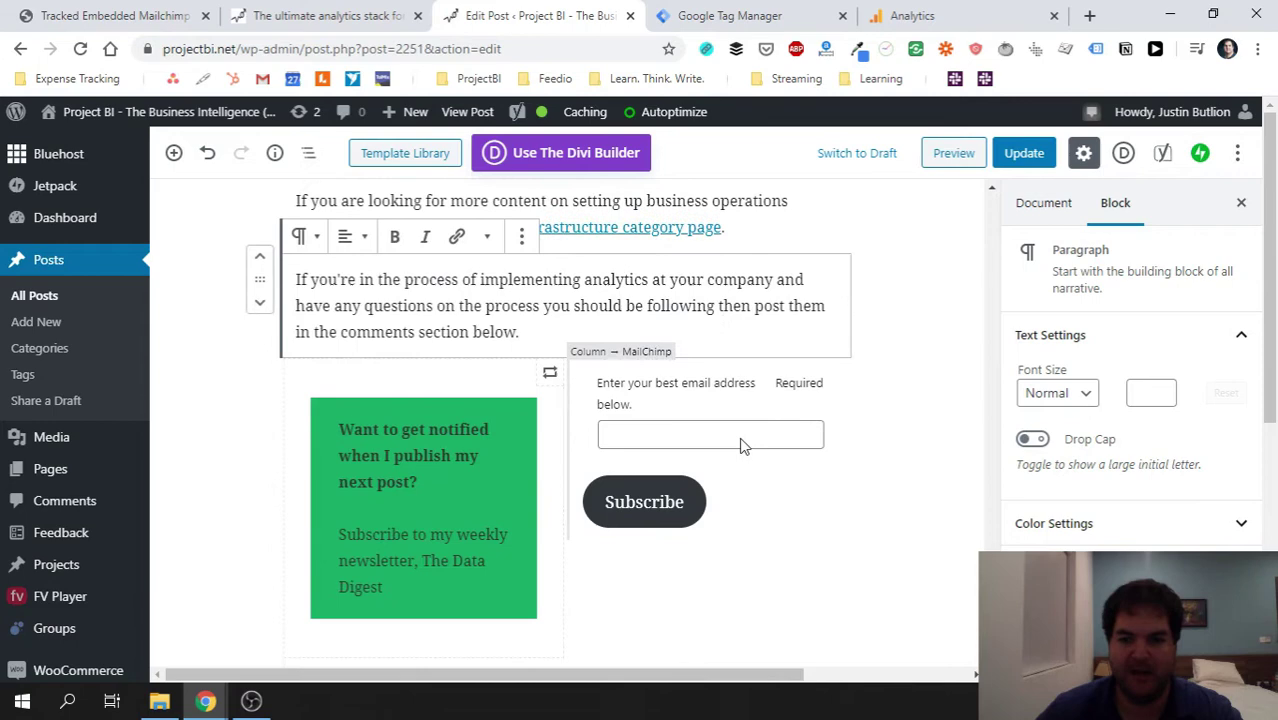
pyautogui.scroll(-1, 1130, 345)
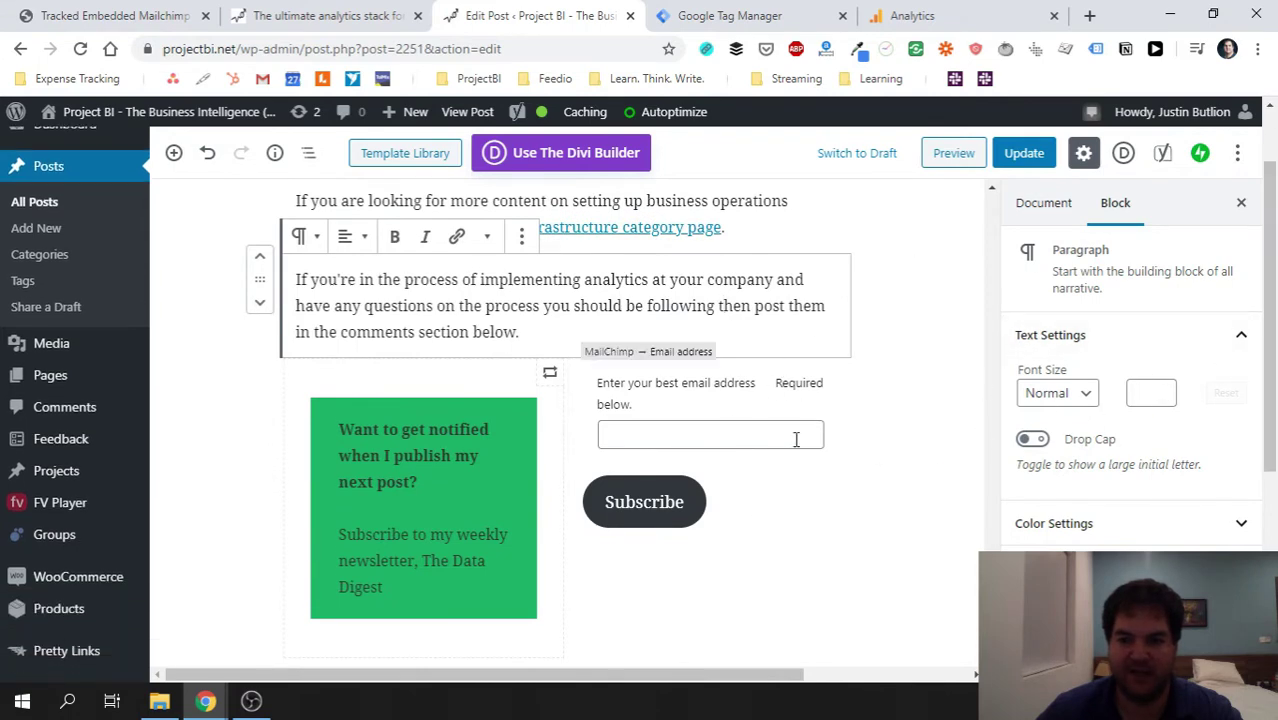
pyautogui.click(776, 382)
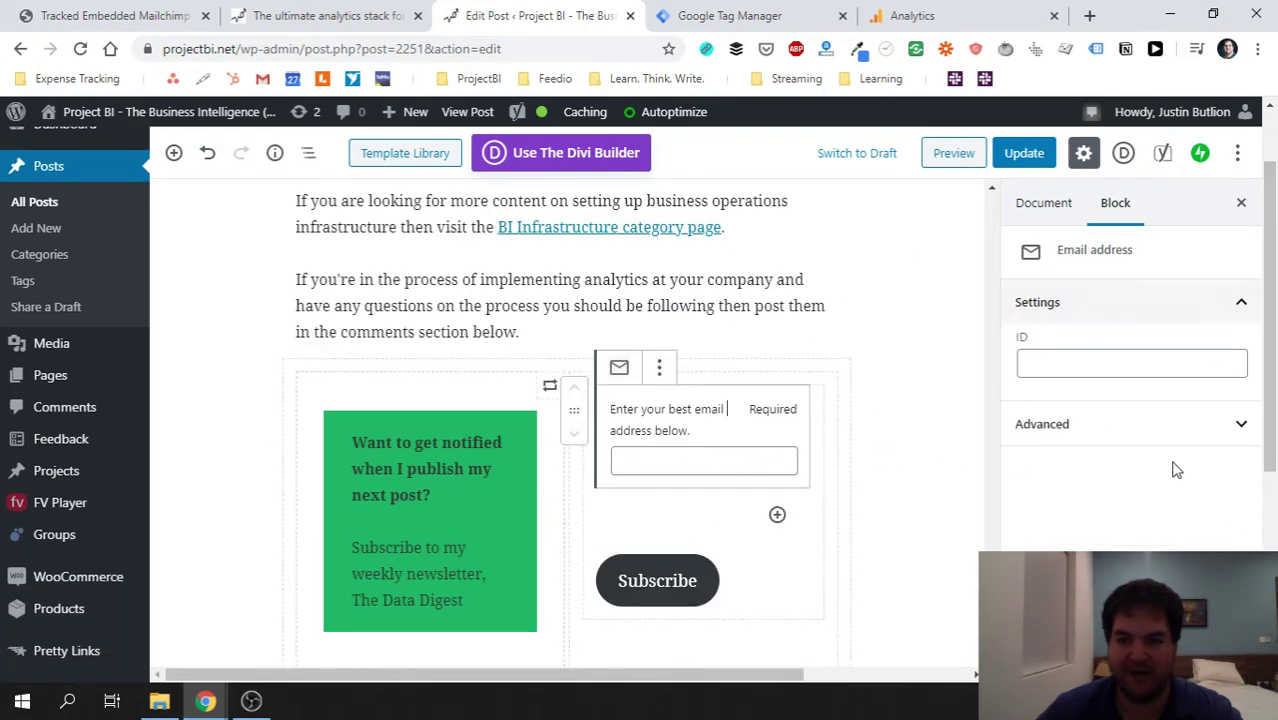
pyautogui.click(1150, 428)
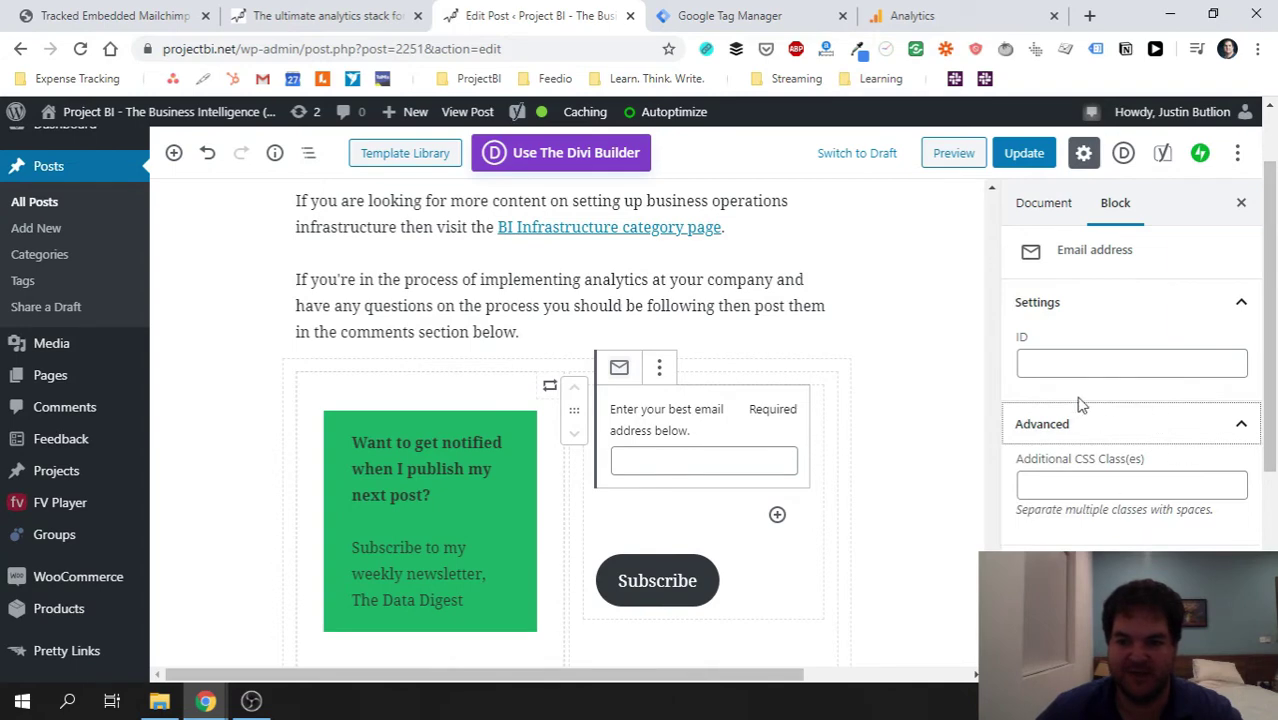
pyautogui.click(1105, 432)
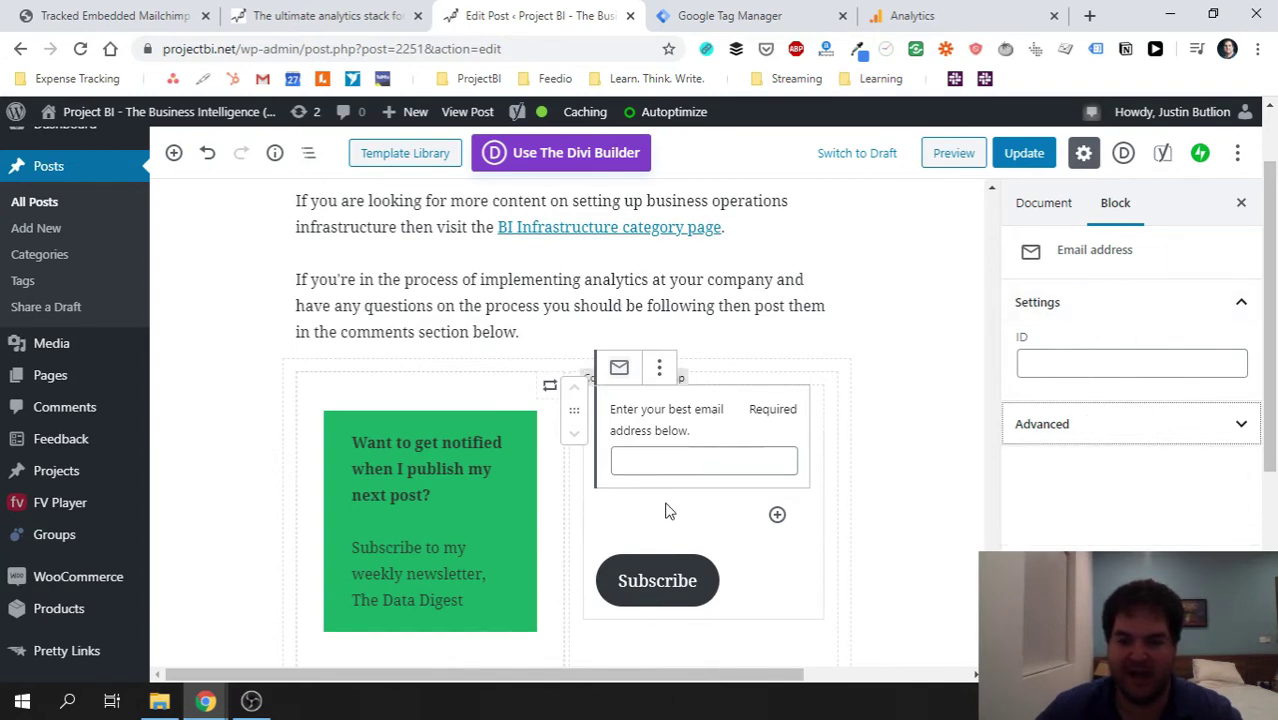
pyautogui.click(757, 305)
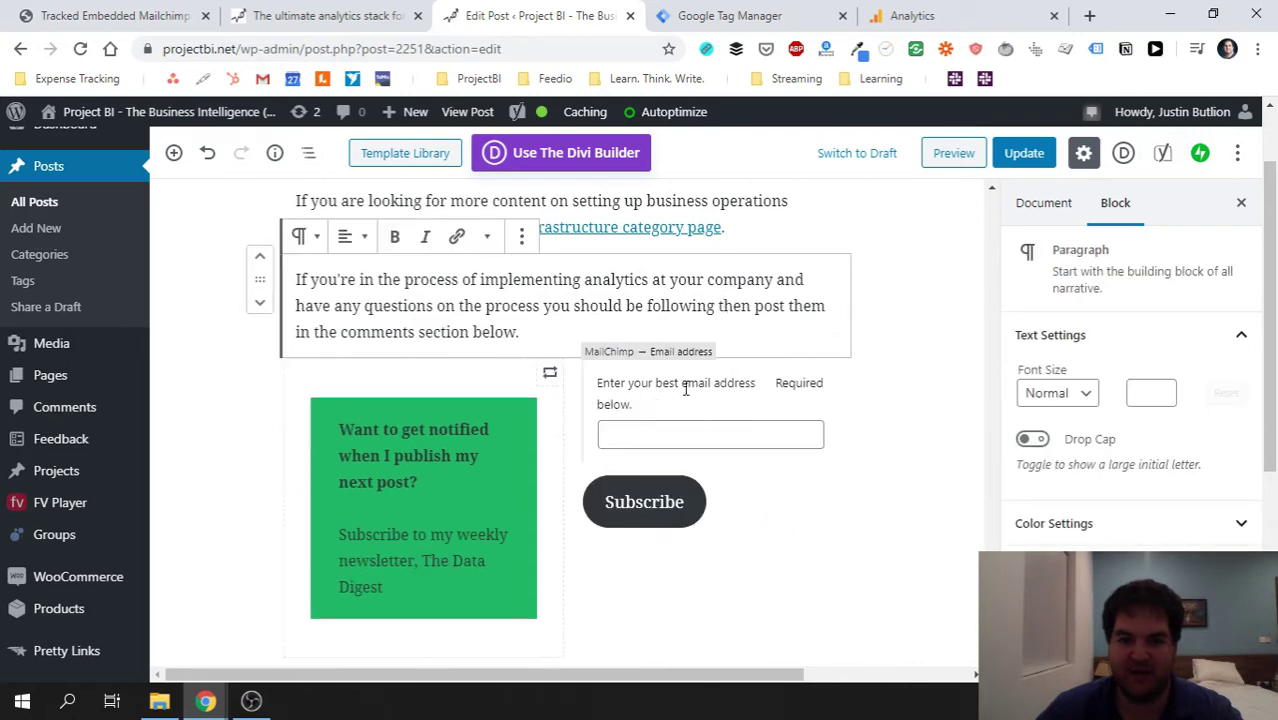
pyautogui.click(744, 400)
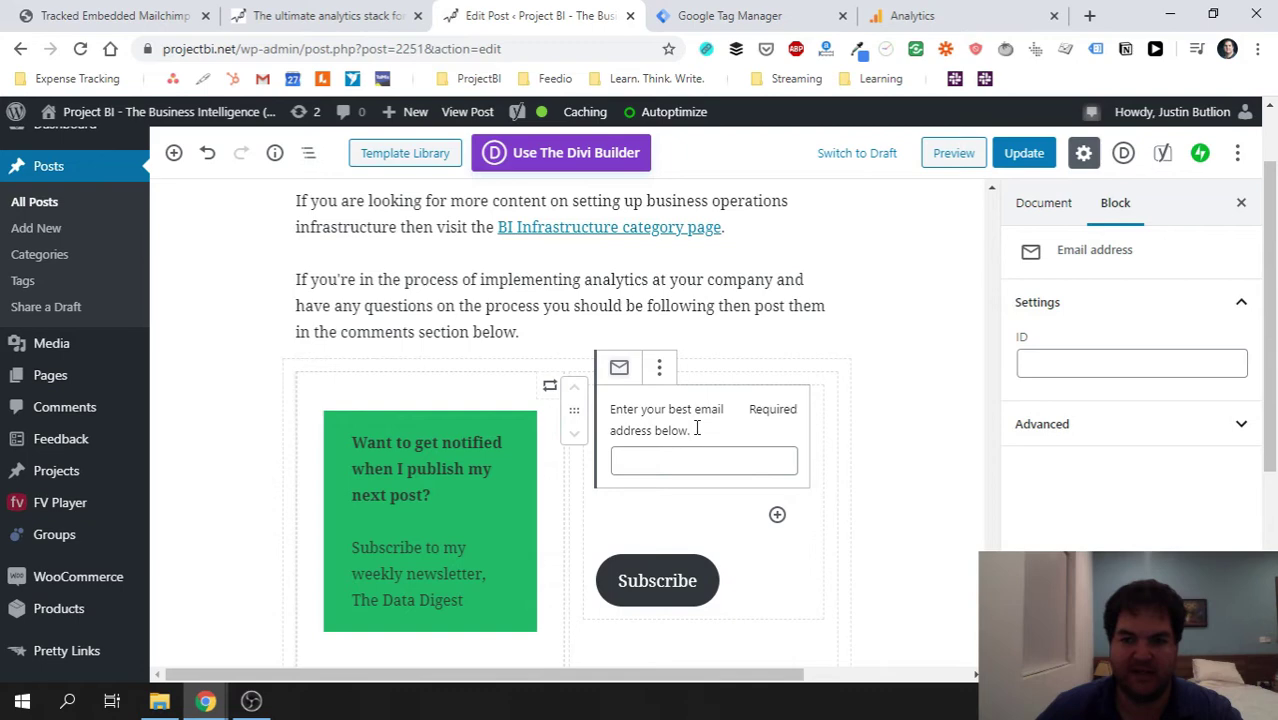
pyautogui.click(701, 282)
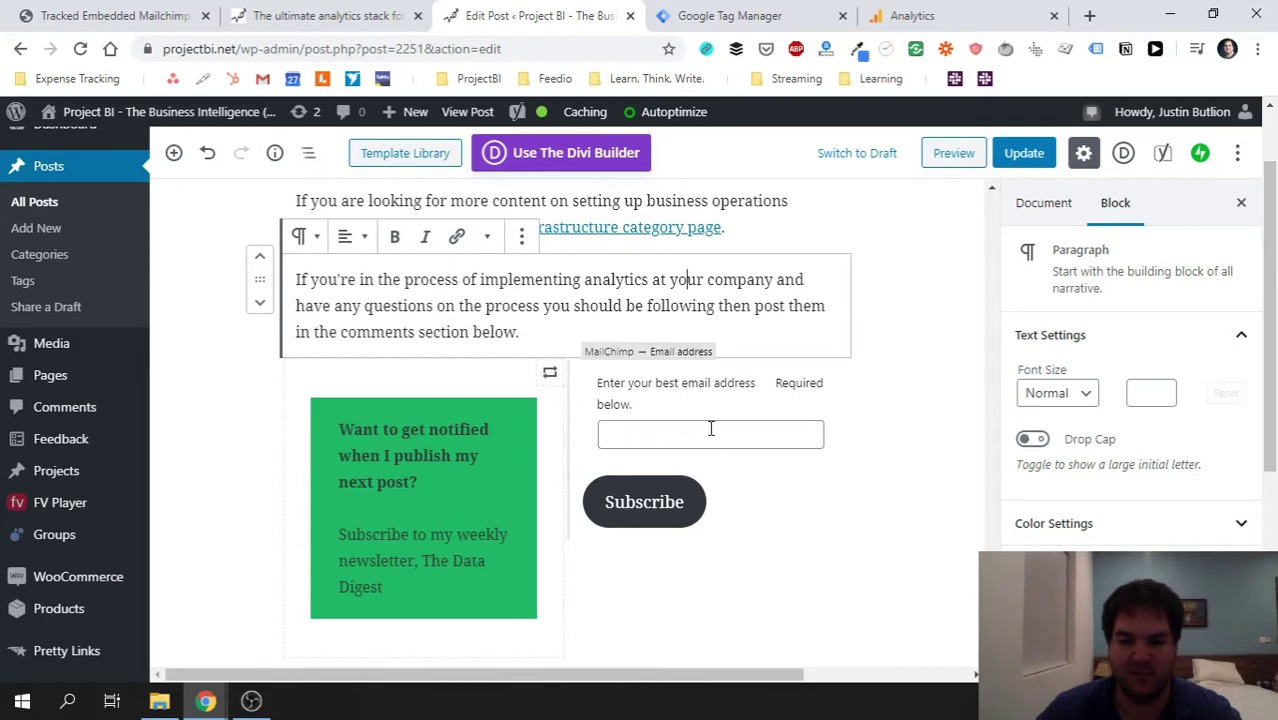
pyautogui.click(735, 393)
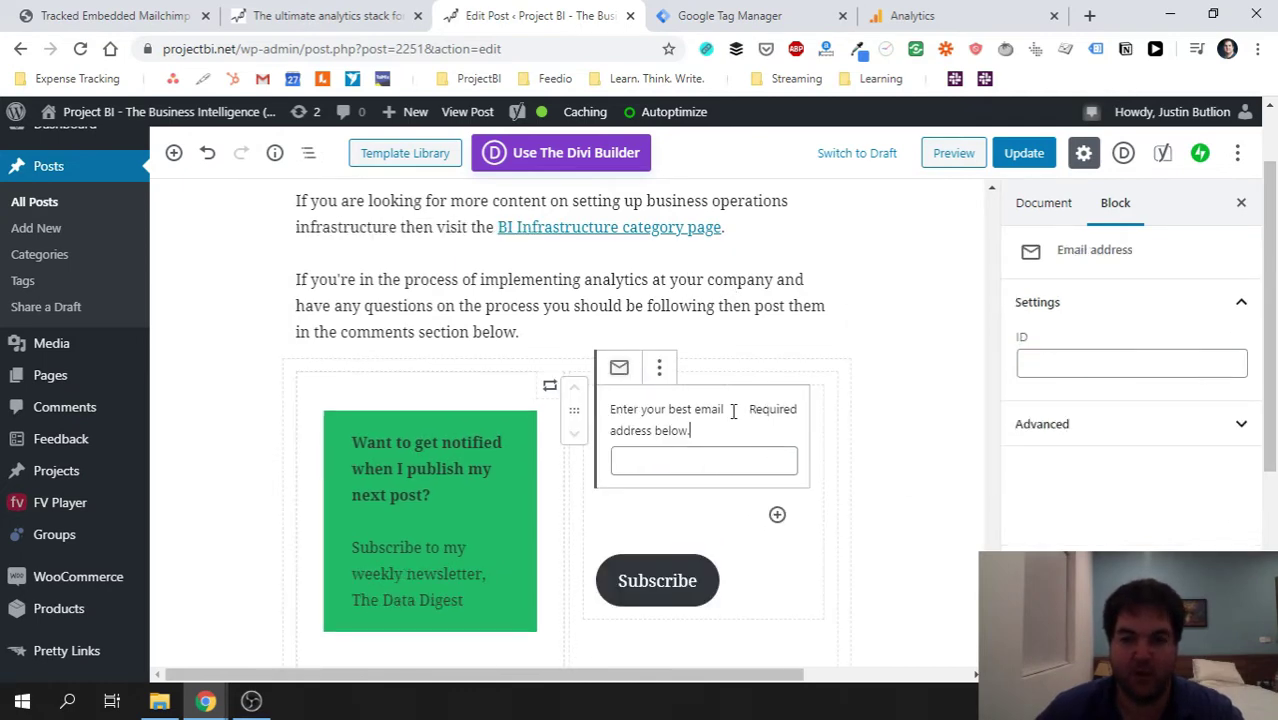
pyautogui.click(726, 316)
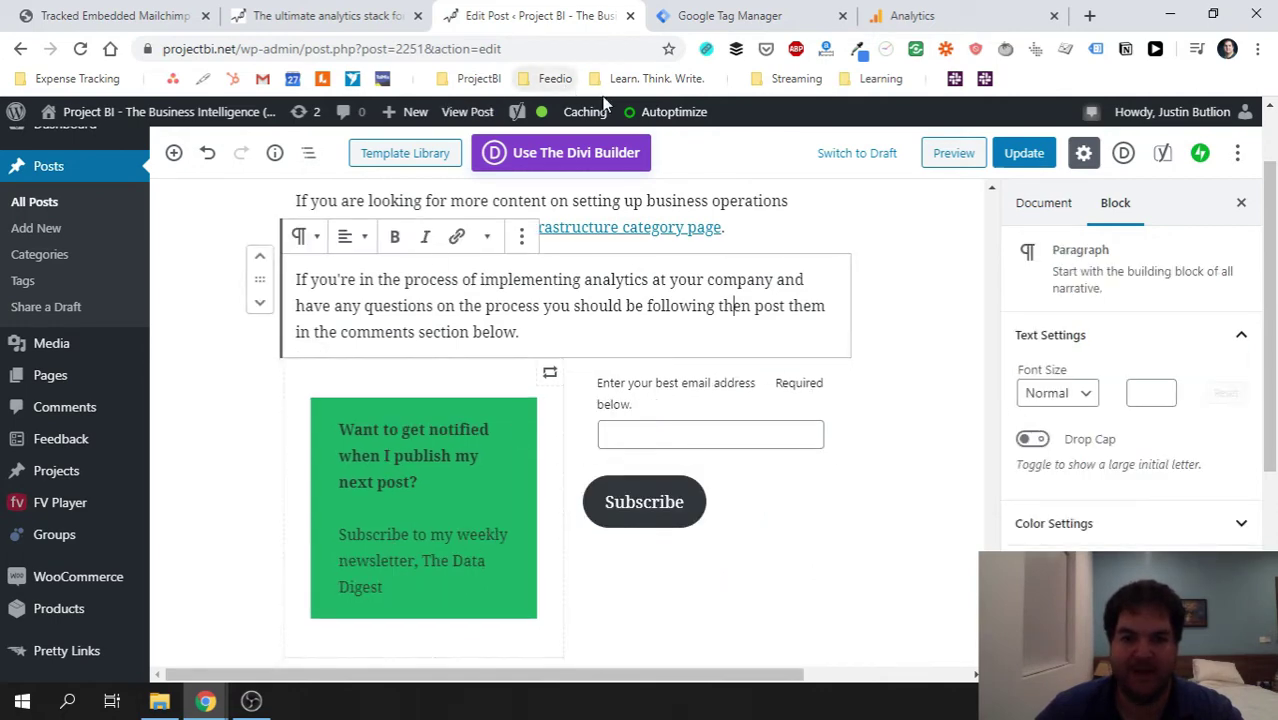
# - View the tags list in Google Tag Manager, and inspect the email label of the signup form in the published post
pyautogui.click(795, 12)
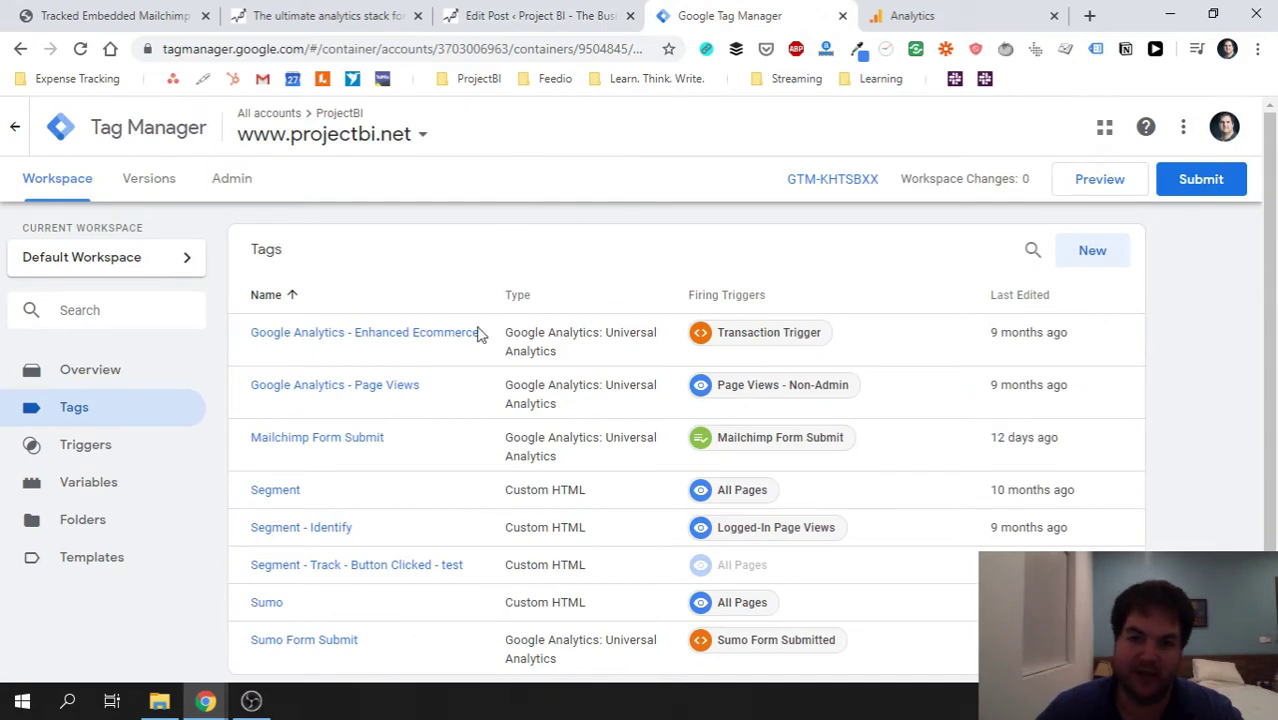
pyautogui.click(310, 12)
pyautogui.scroll(6, 337, 171)
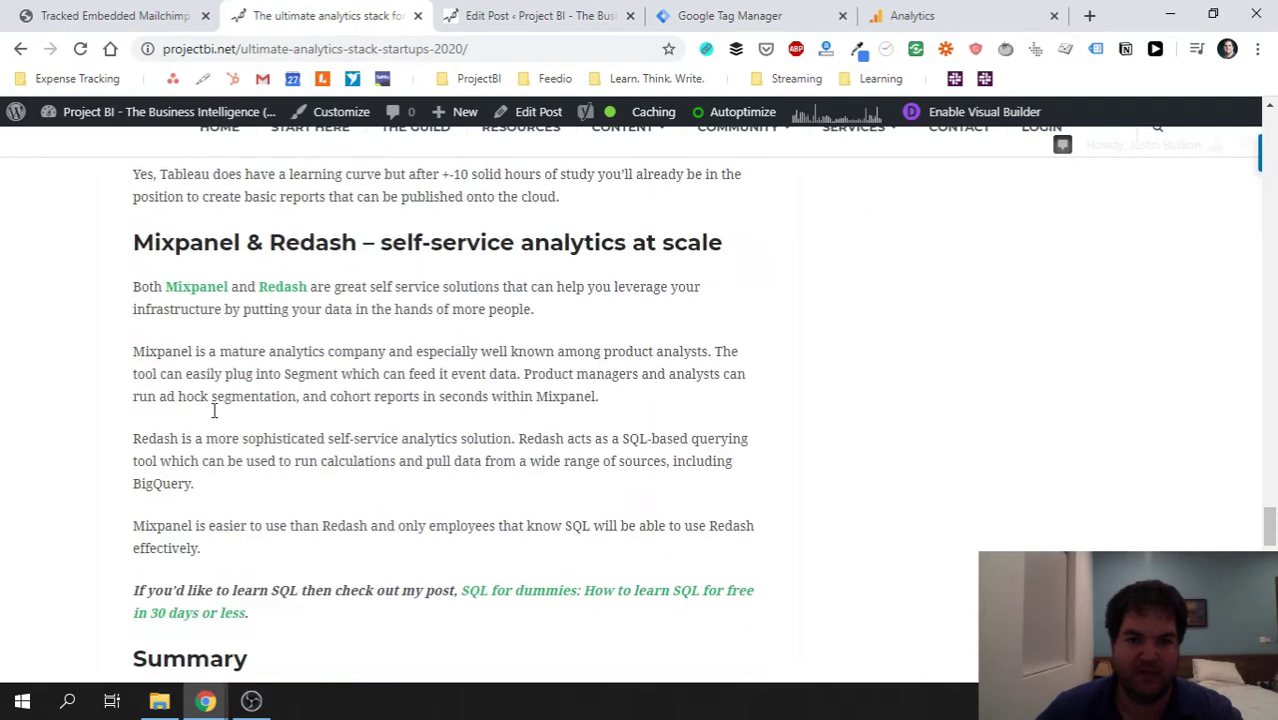
pyautogui.scroll(-6, 434, 362)
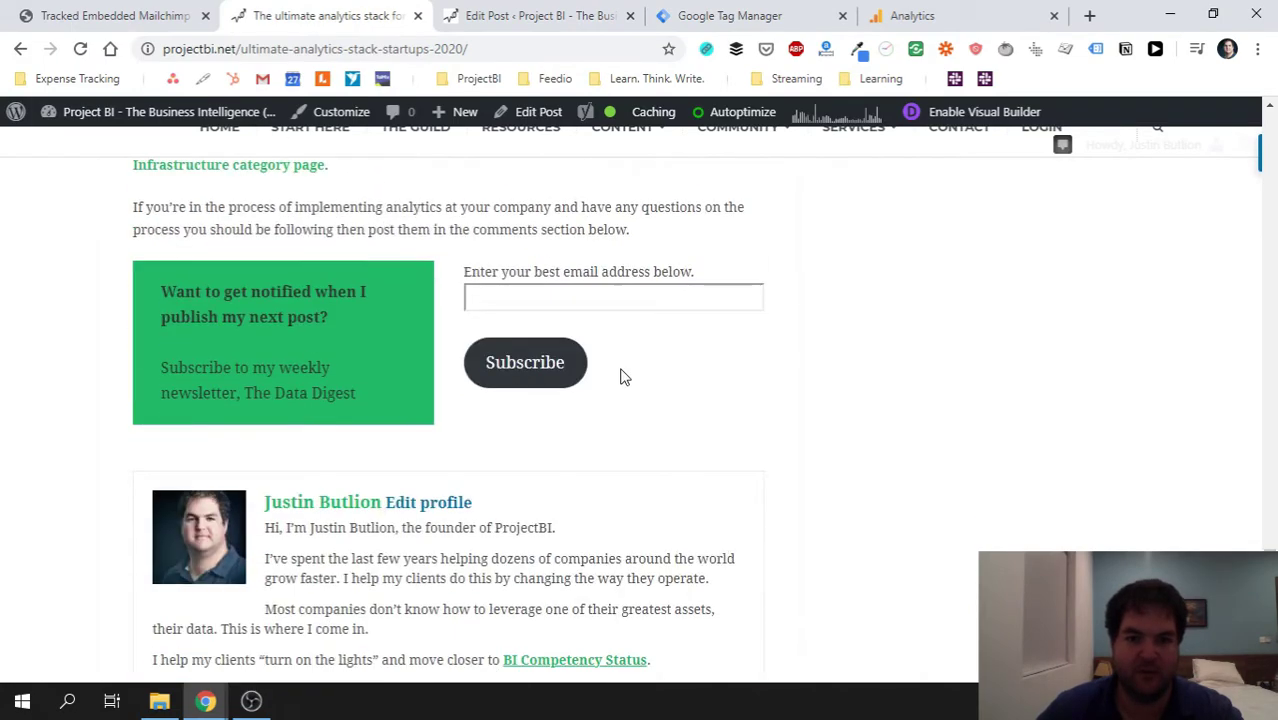
pyautogui.rightClick(667, 271)
pyautogui.click(776, 640)
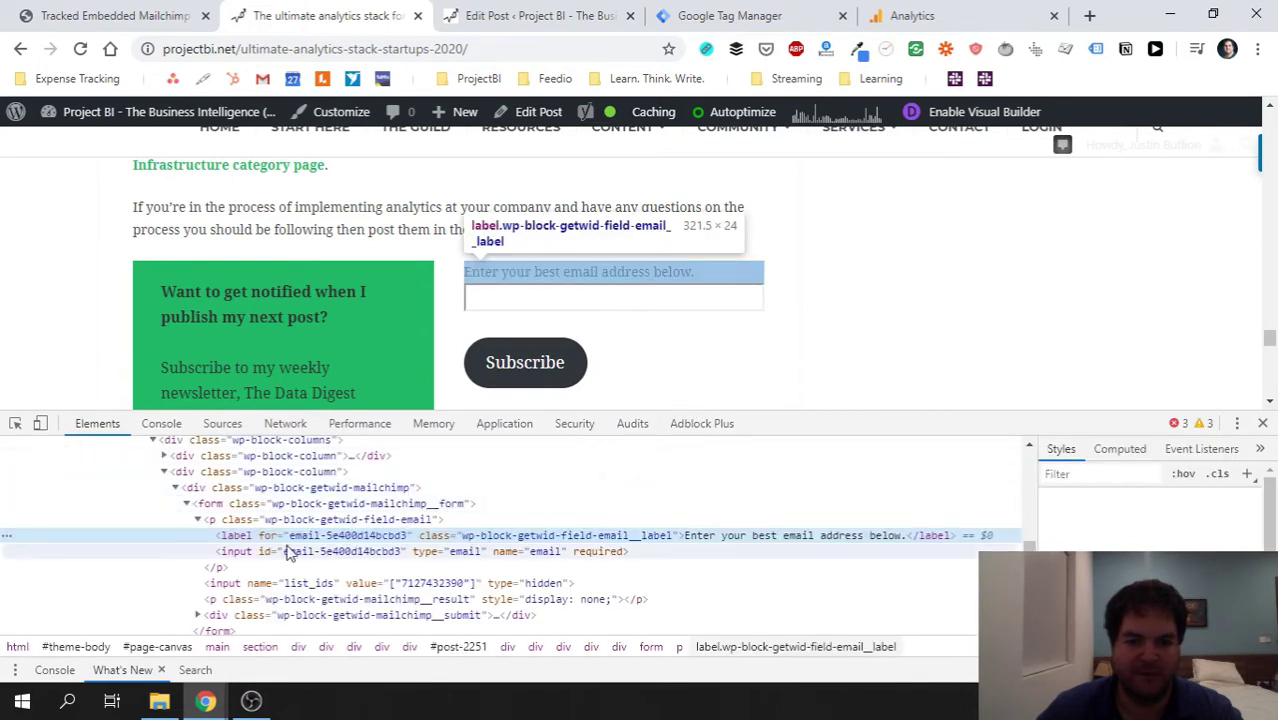
# - Examine the signup form's form element and its class attribute in the page code, leaving the attribute unedited
pyautogui.click(265, 504)
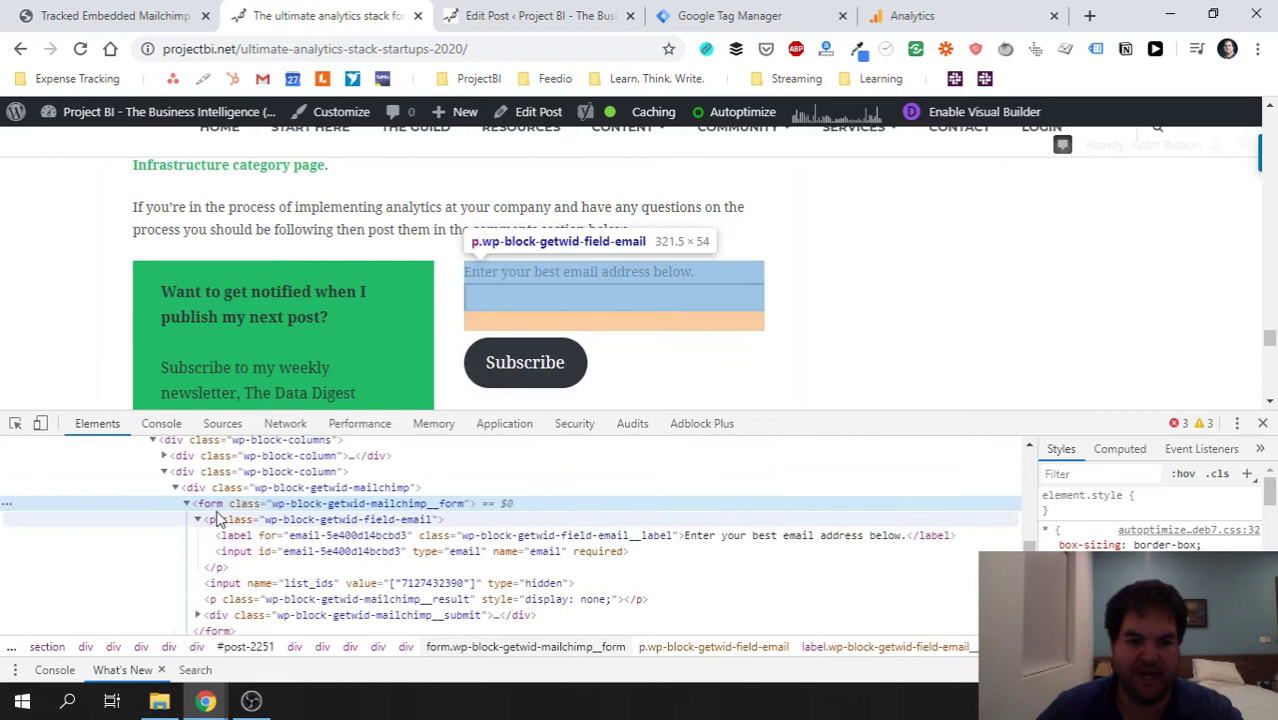
pyautogui.scroll(-2, 258, 540)
pyautogui.scroll(2, 258, 540)
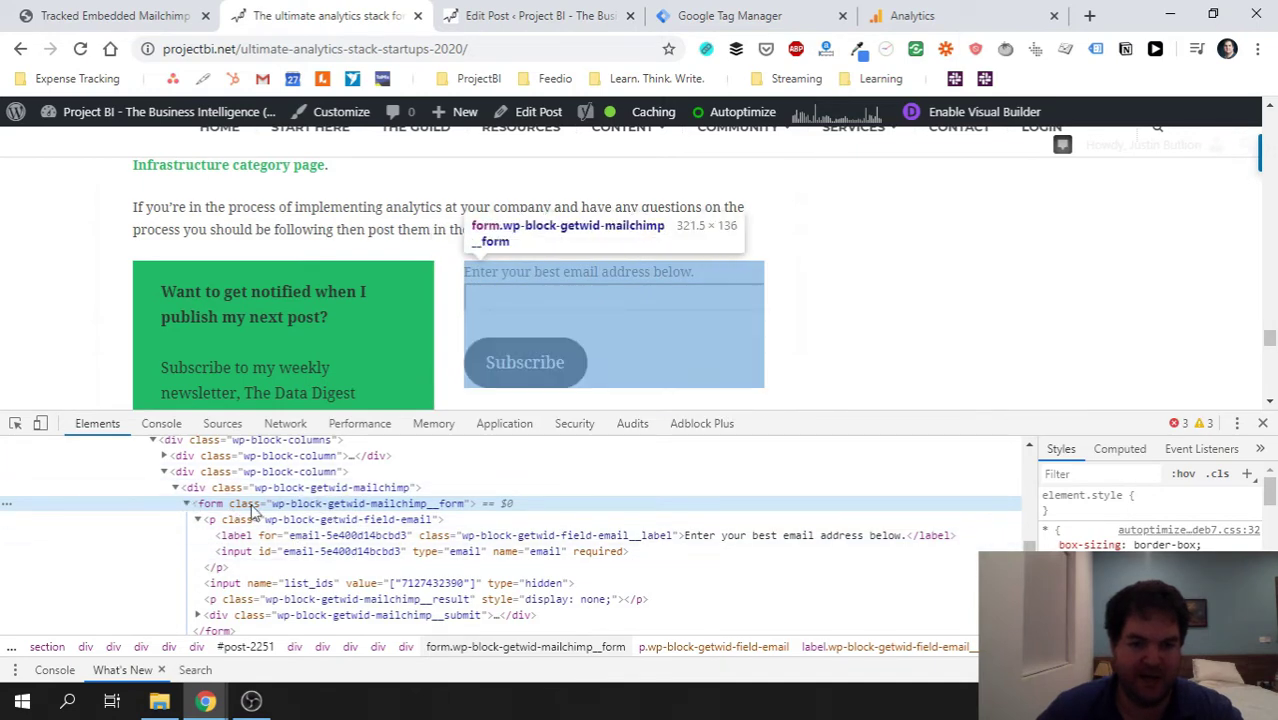
pyautogui.doubleClick(252, 506)
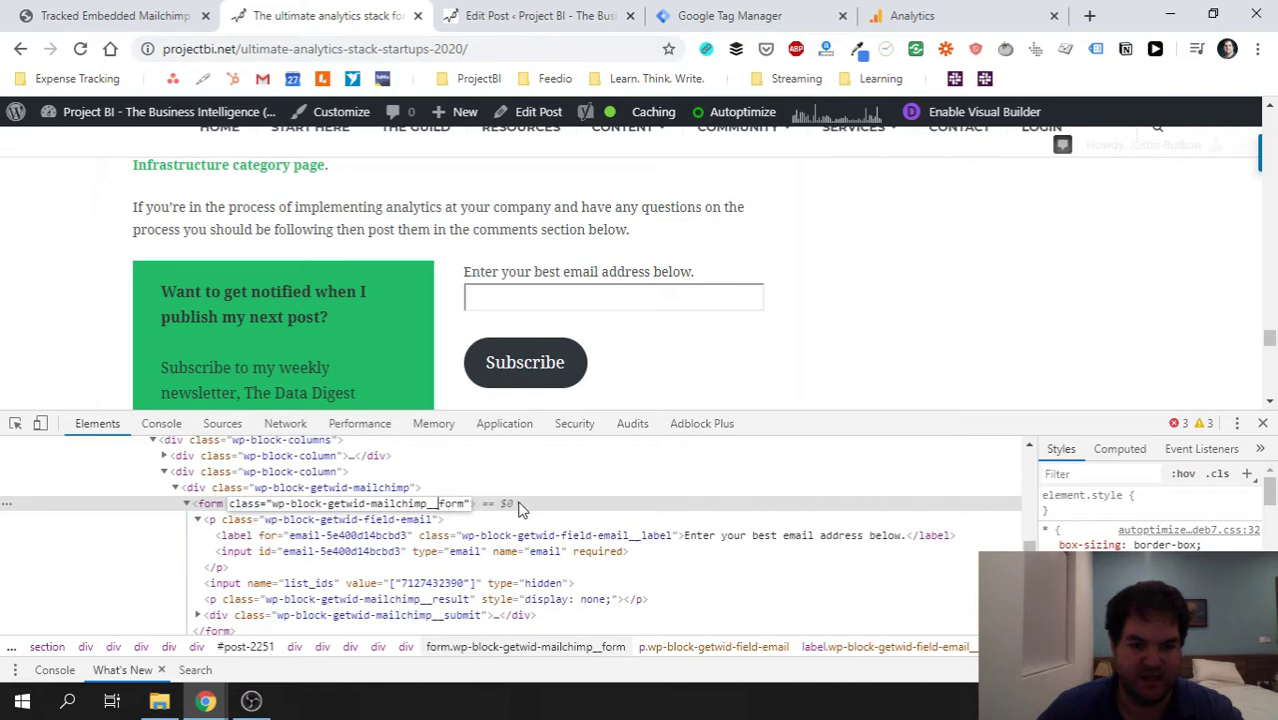
pyautogui.press('Escape')
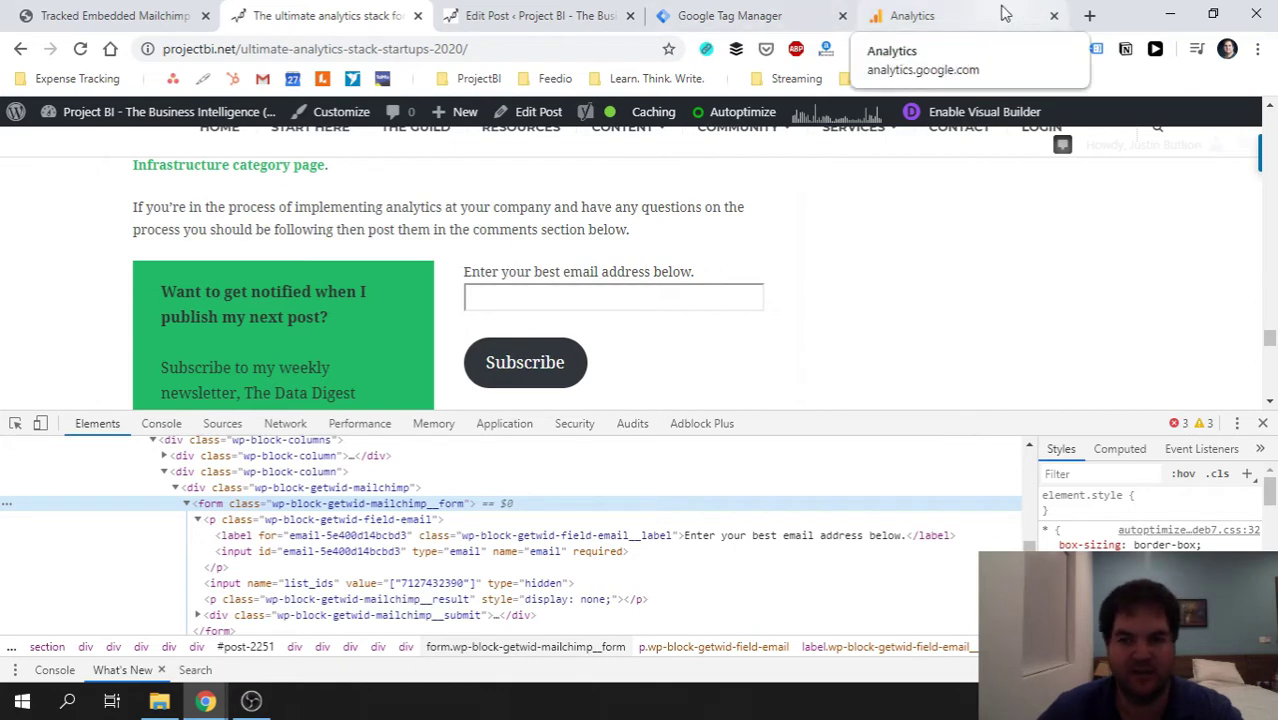
# - Switch to Google Tag Manager and examine the configuration and firing trigger of the Mailchimp Form Submit tag
pyautogui.click(760, 15)
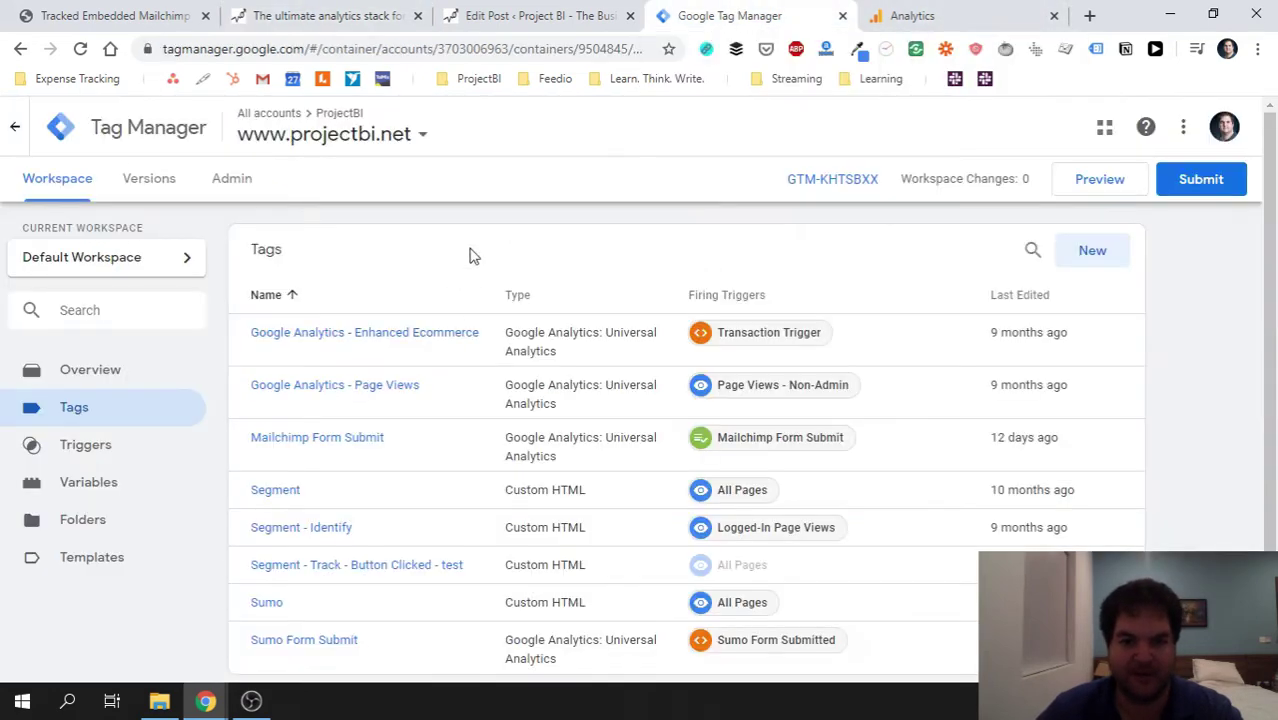
pyautogui.scroll(-1, 473, 256)
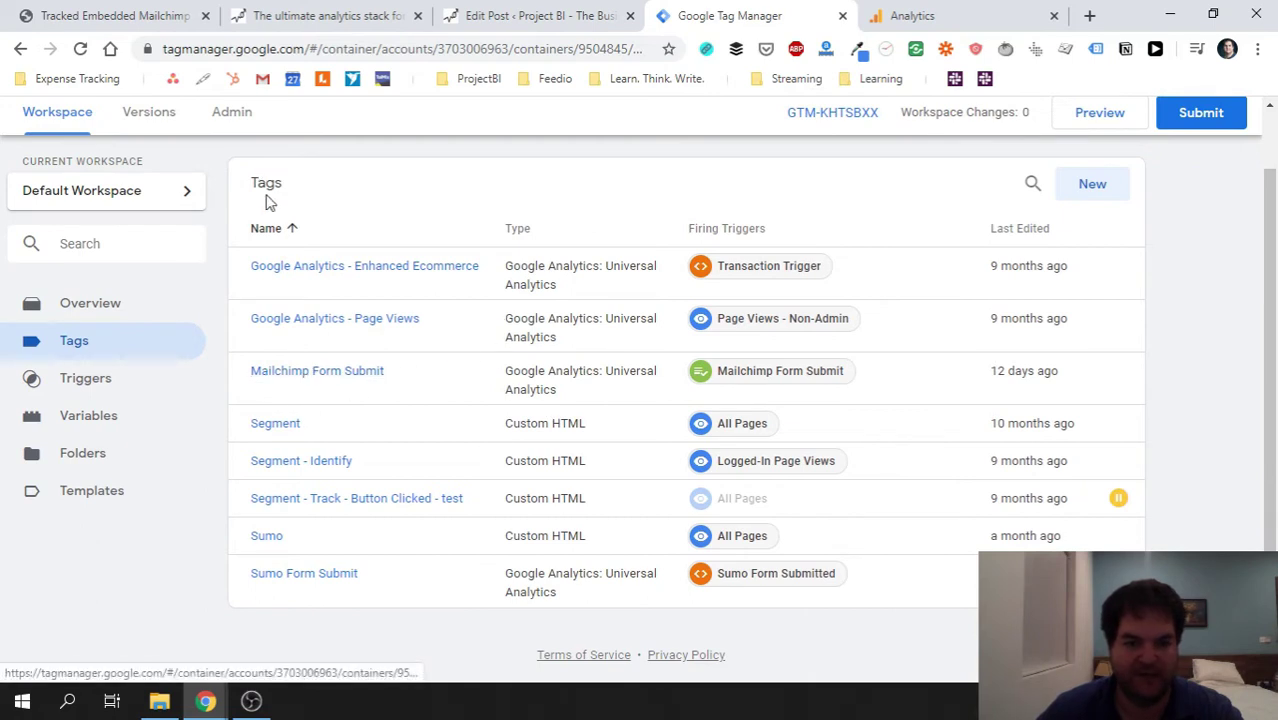
pyautogui.click(341, 376)
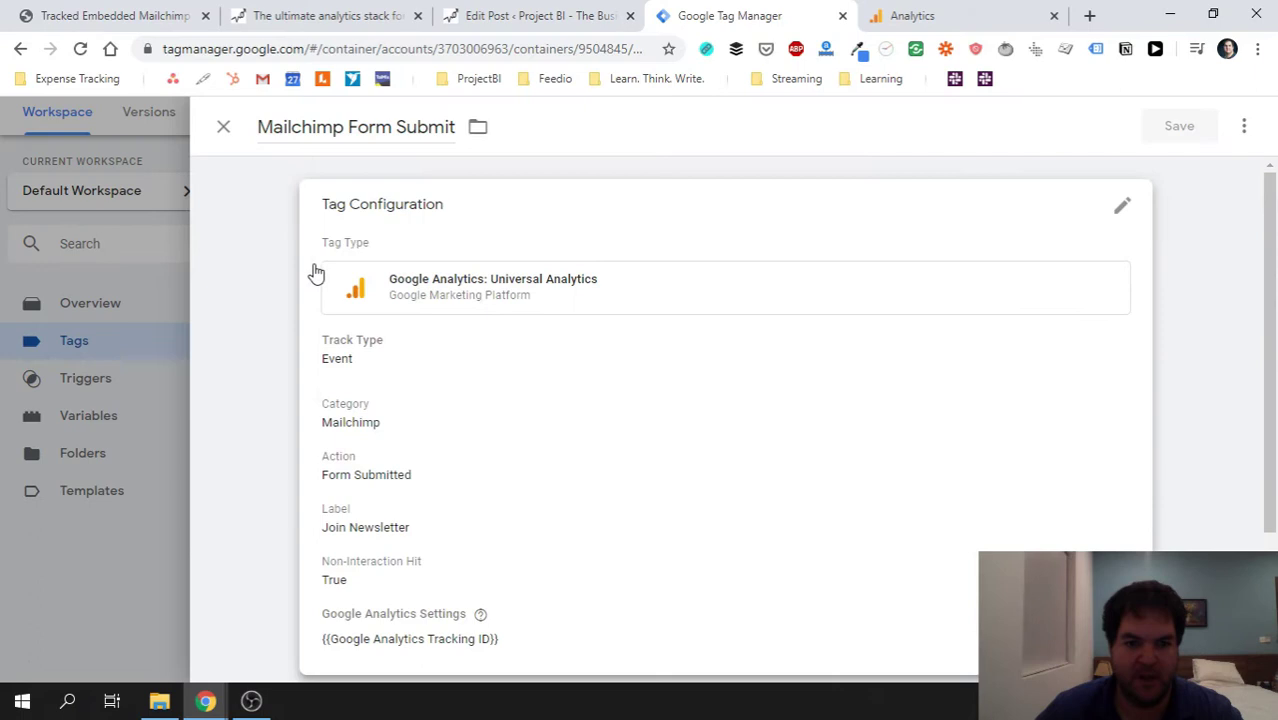
pyautogui.scroll(-1, 245, 271)
pyautogui.scroll(1, 519, 331)
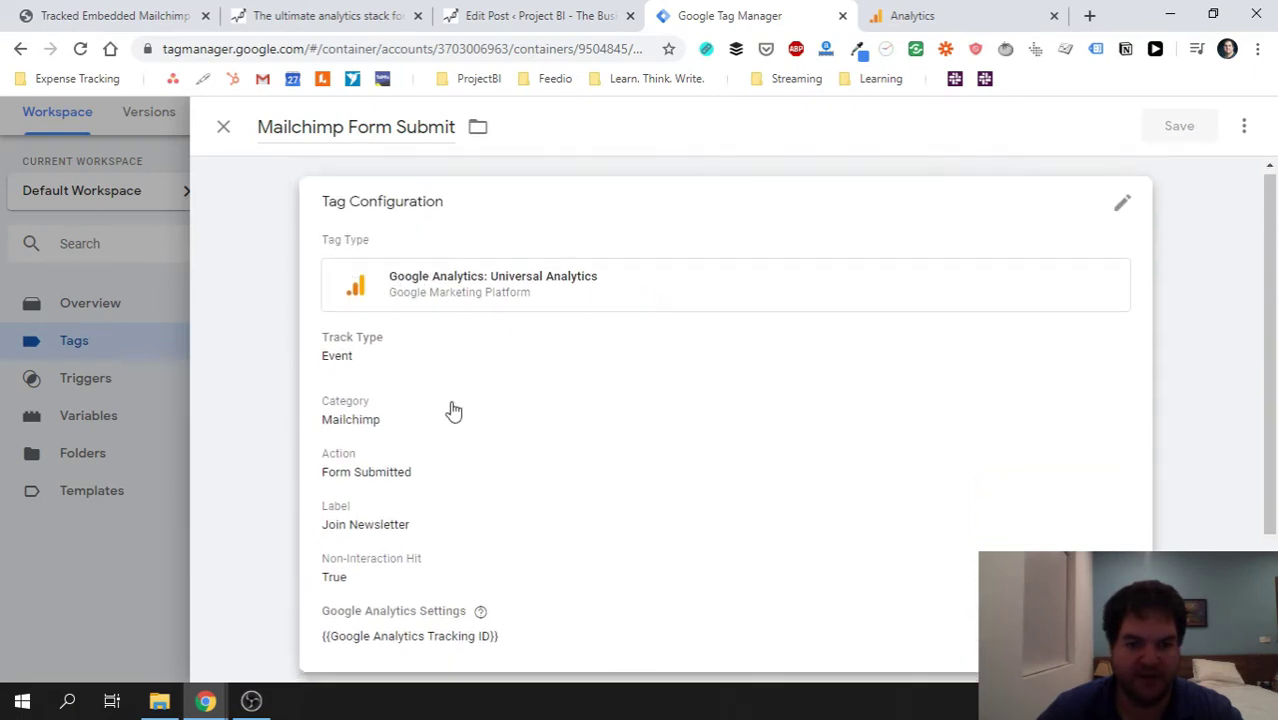
pyautogui.scroll(-2, 420, 360)
pyautogui.scroll(2, 360, 320)
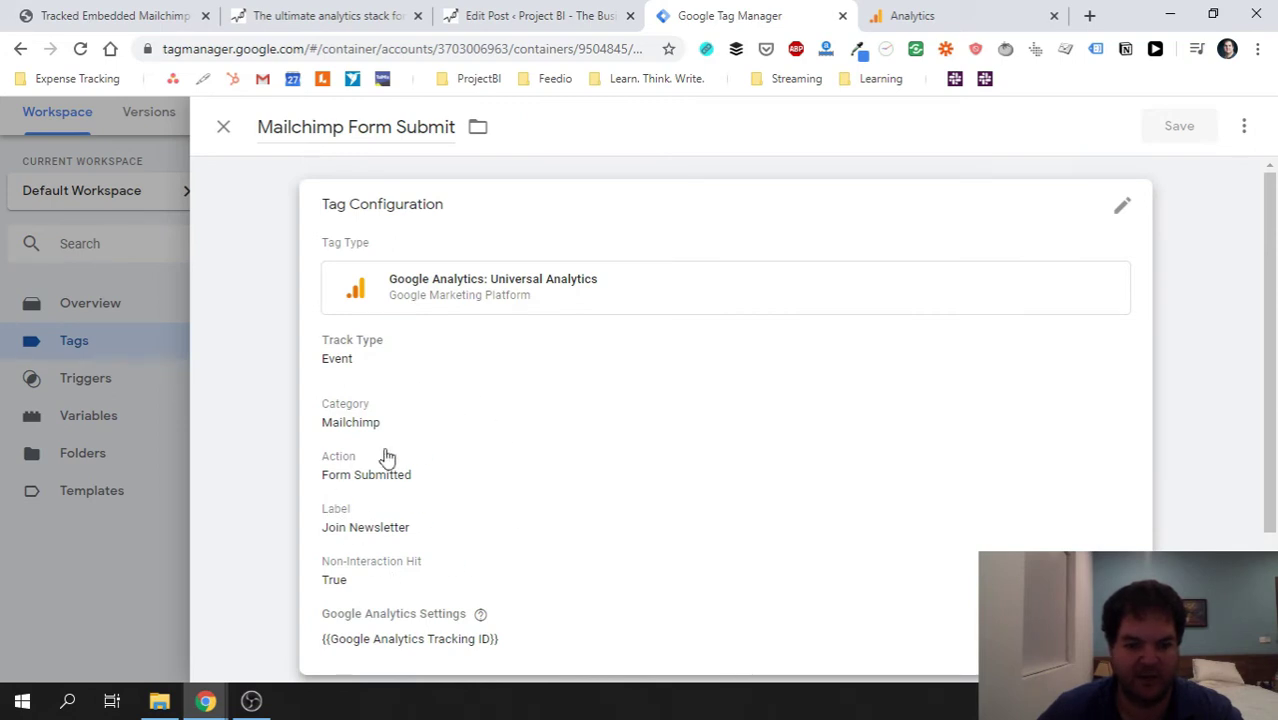
pyautogui.scroll(-3, 596, 502)
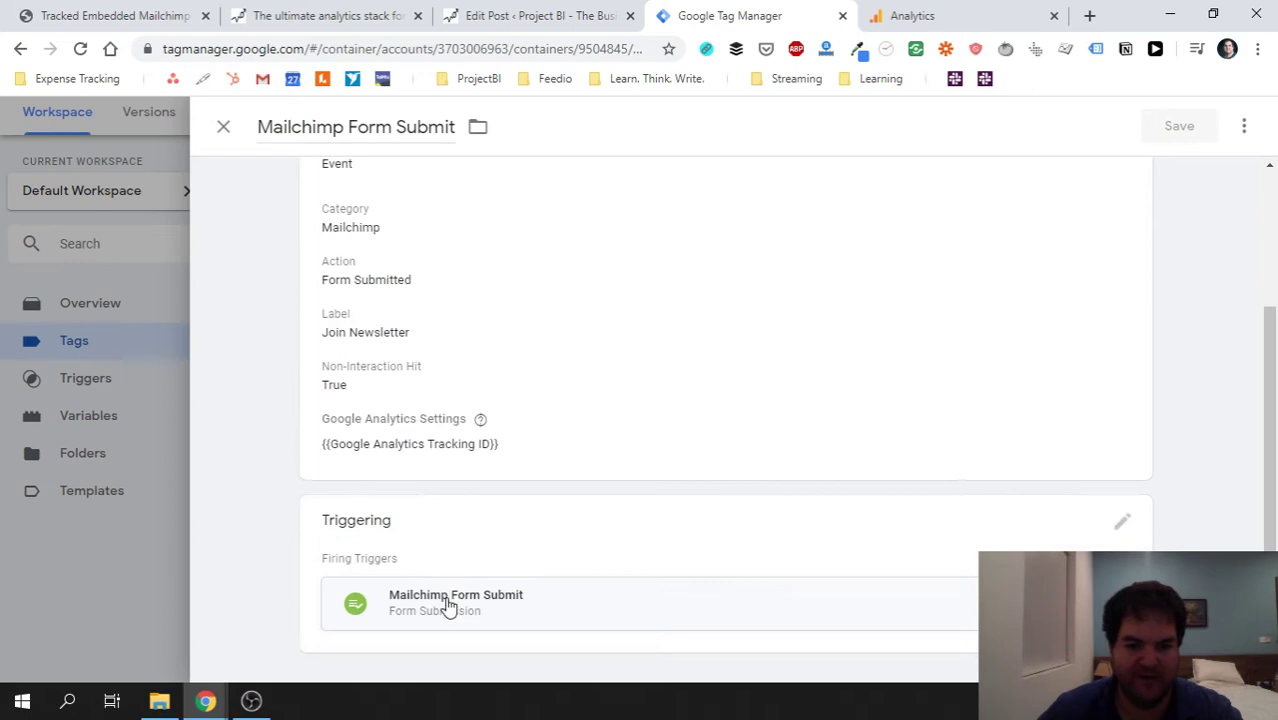
# - Open the tag's Mailchimp Form Submit firing trigger and examine its form class condition, including the operator options and the class value
pyautogui.click(535, 609)
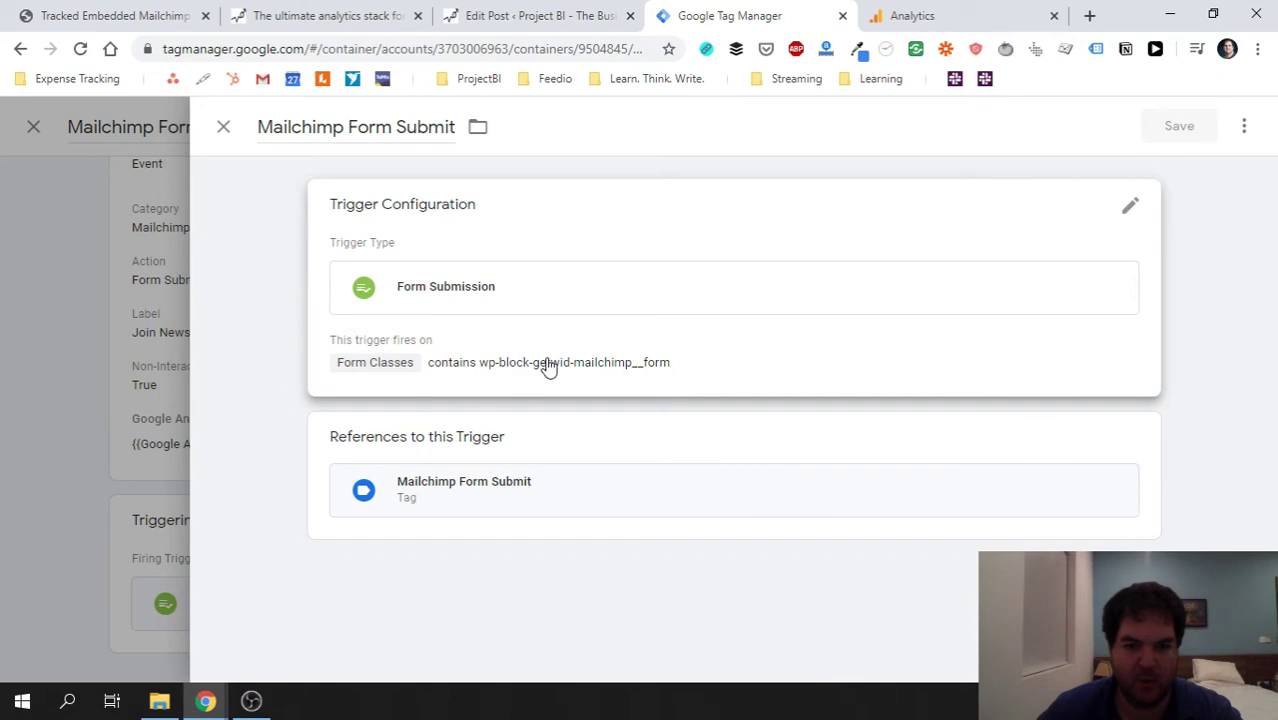
pyautogui.click(556, 368)
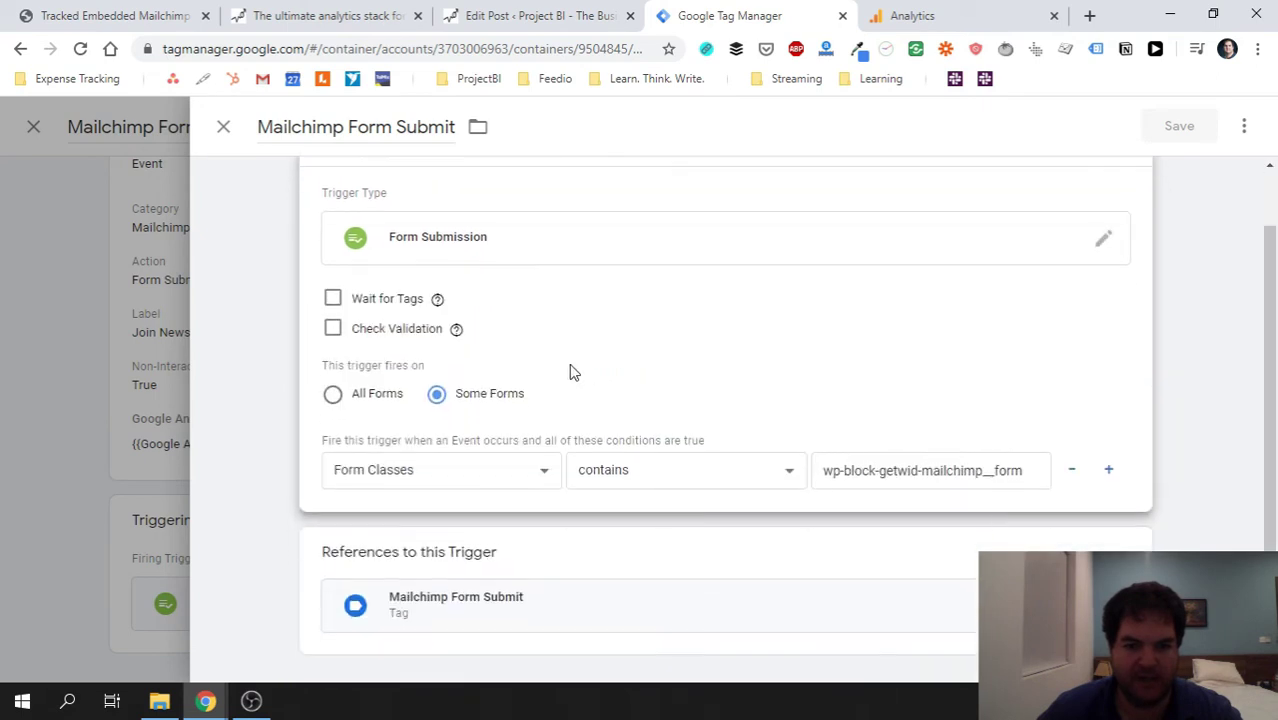
pyautogui.scroll(1, 565, 340)
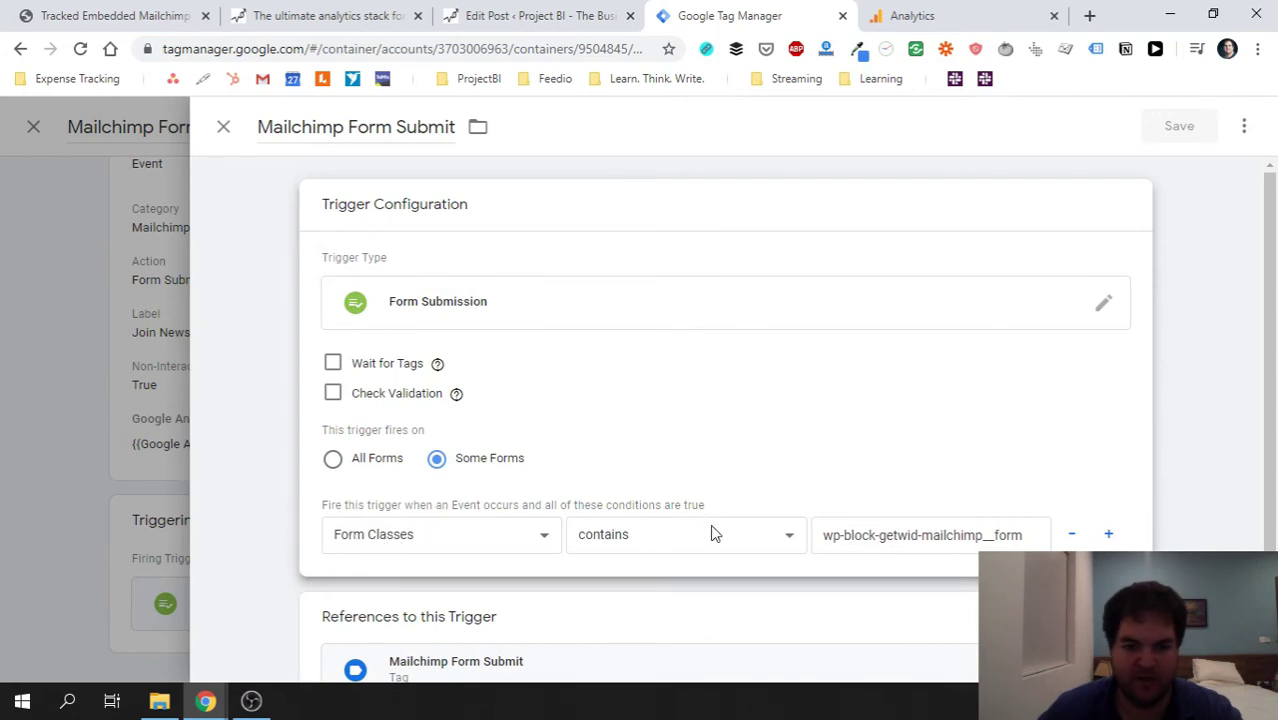
pyautogui.click(768, 537)
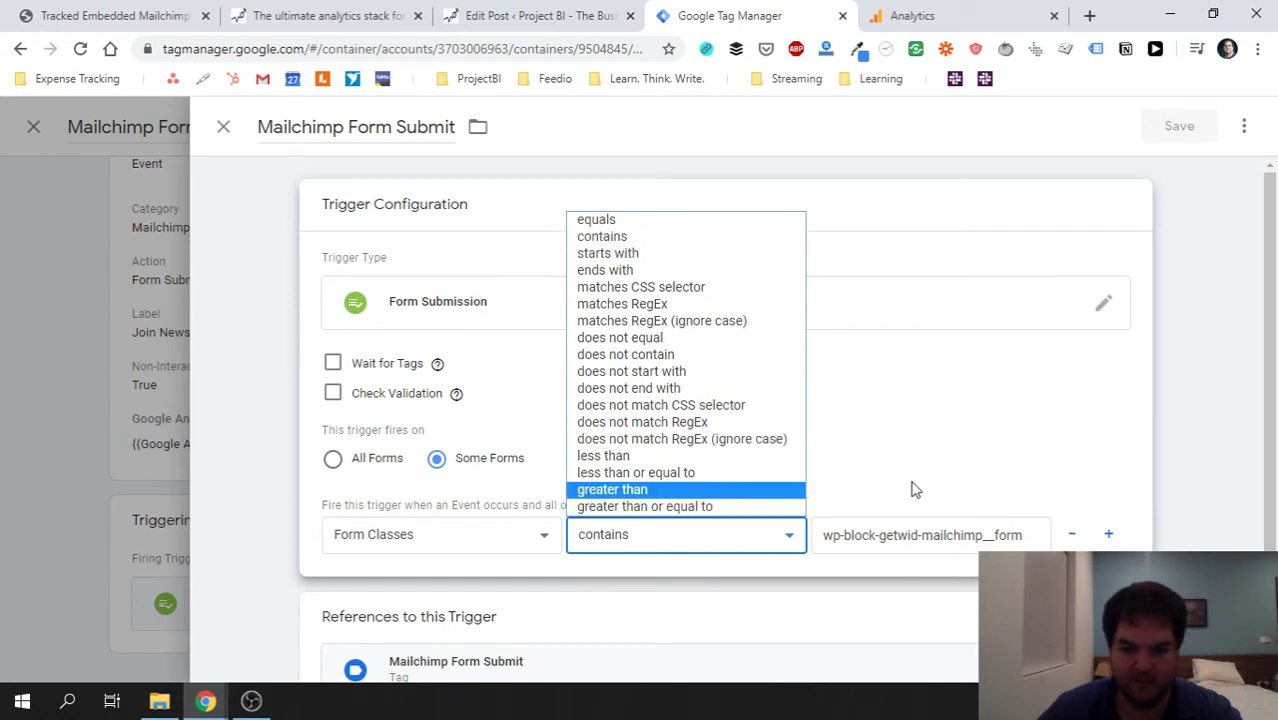
pyautogui.click(640, 535)
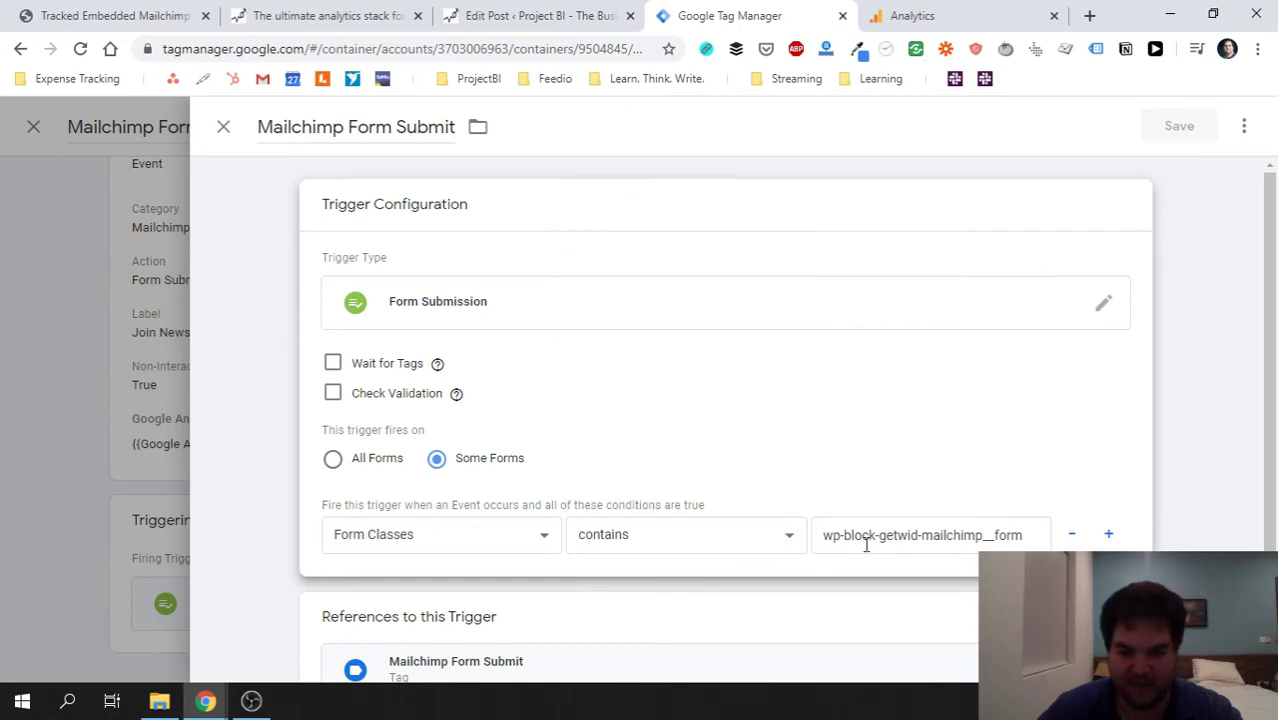
pyautogui.scroll(-1, 866, 545)
pyautogui.moveTo(824, 468); pyautogui.dragTo(1024, 468)
pyautogui.click(940, 468)
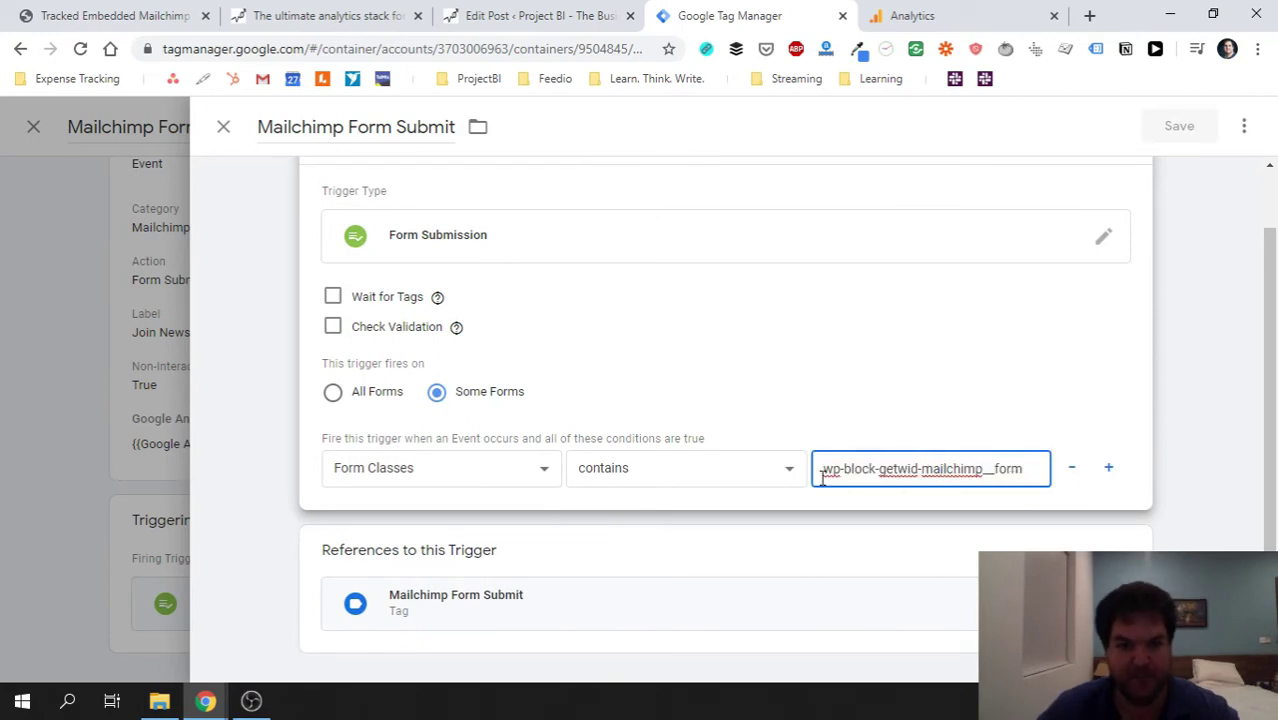
# - Review the variable choices for the trigger condition and the list of built-in variables, and close the trigger discarding any changes
pyautogui.click(505, 474)
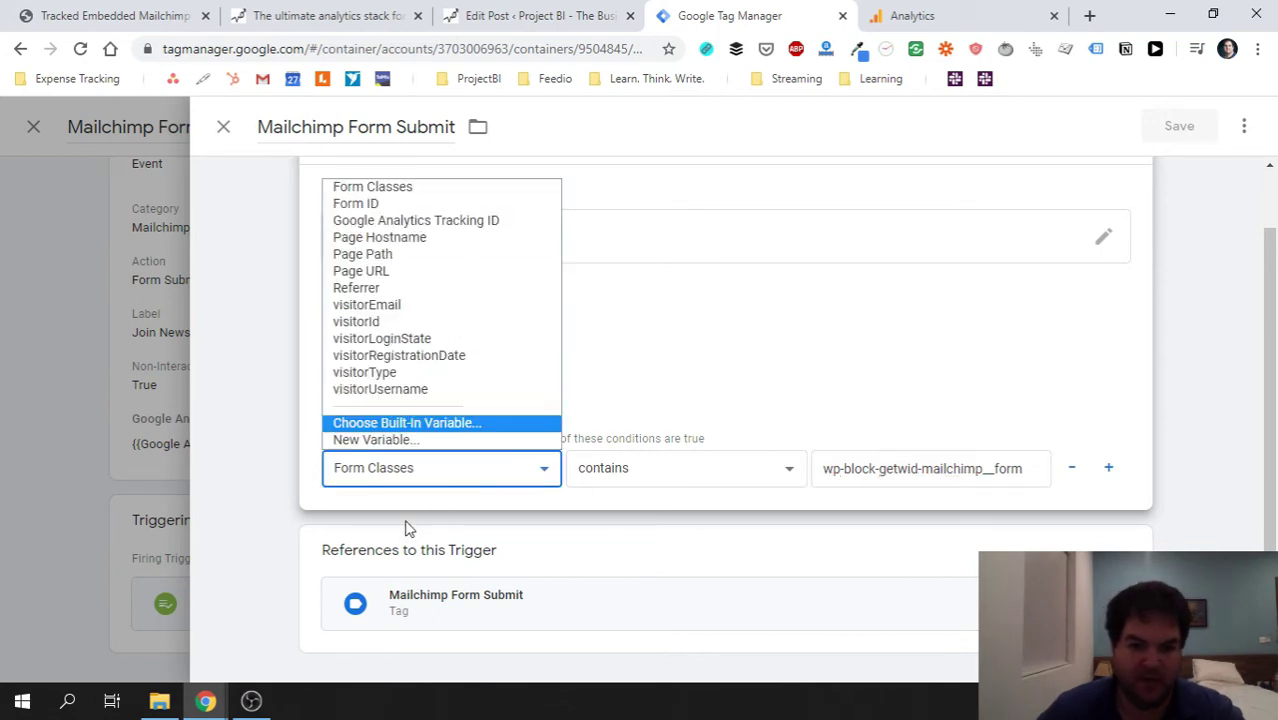
pyautogui.click(502, 482)
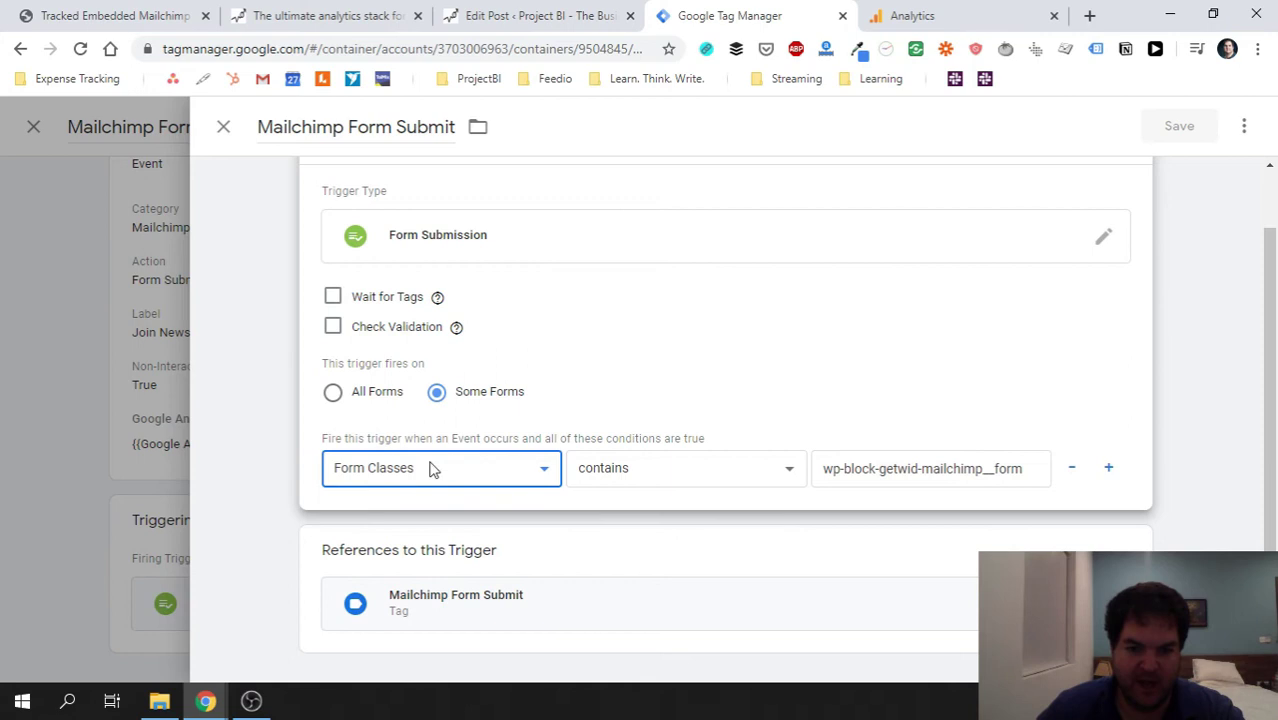
pyautogui.click(390, 481)
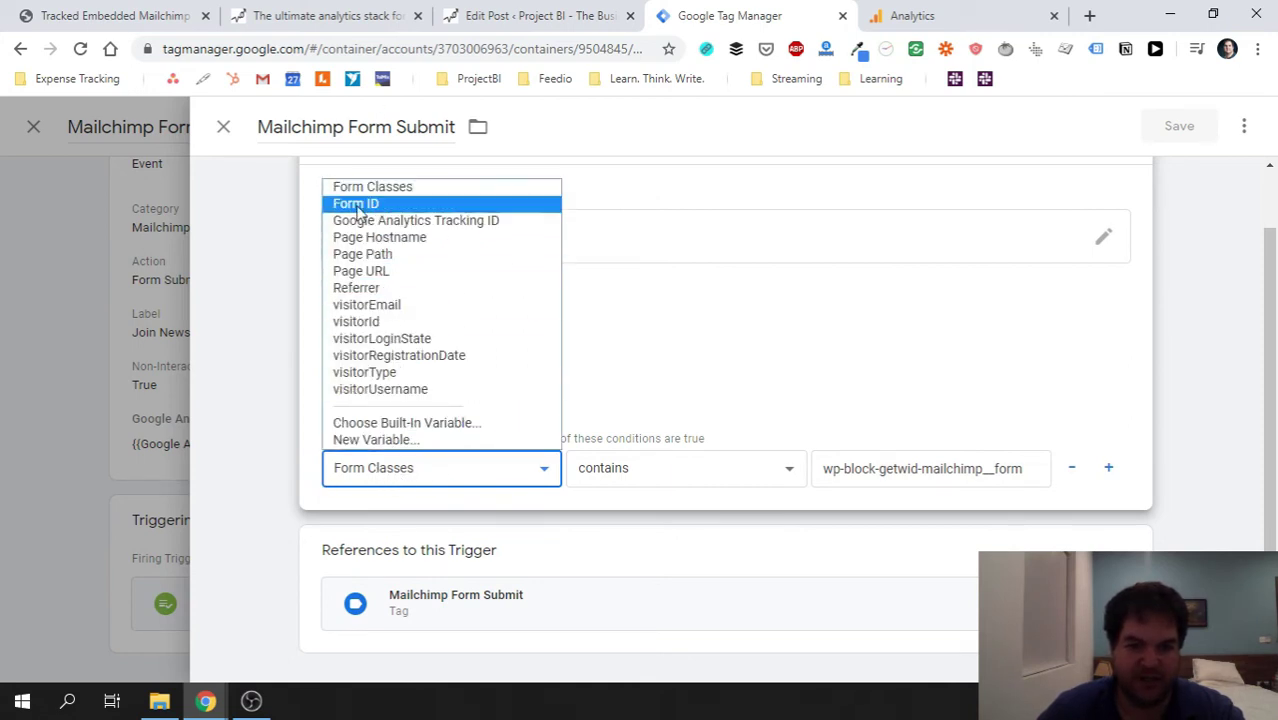
pyautogui.click(370, 423)
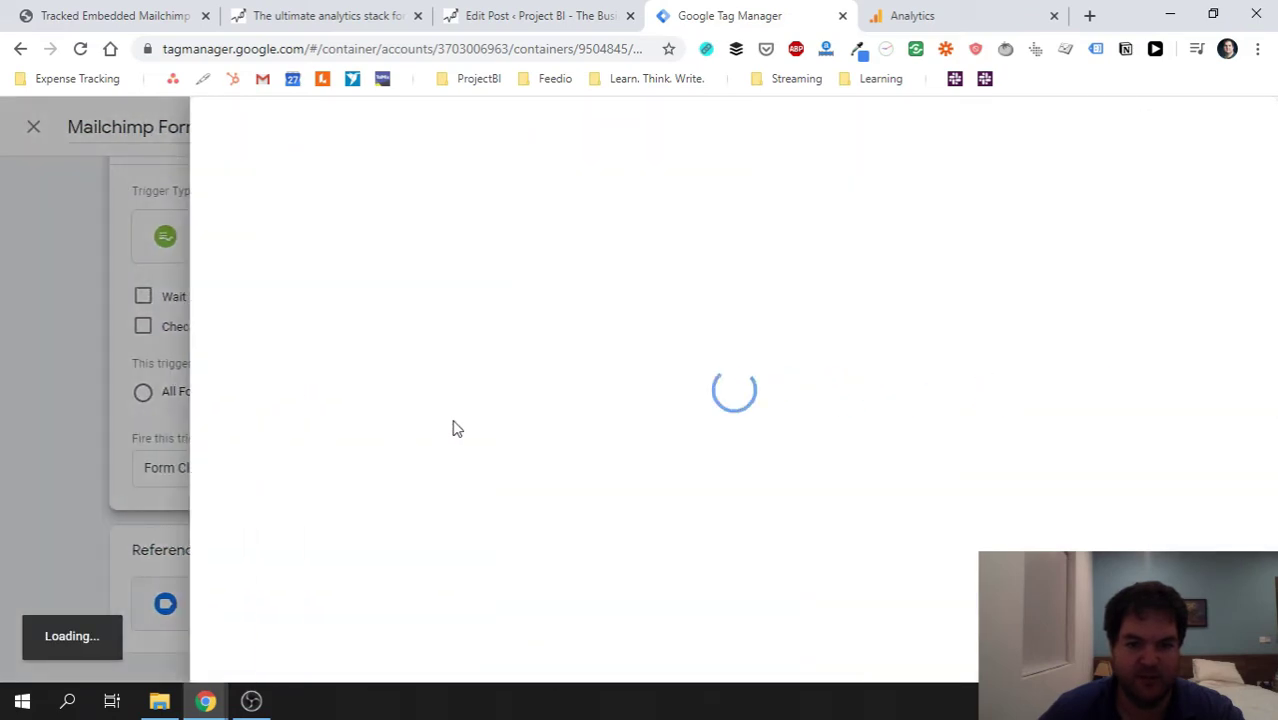
pyautogui.scroll(-12, 491, 374)
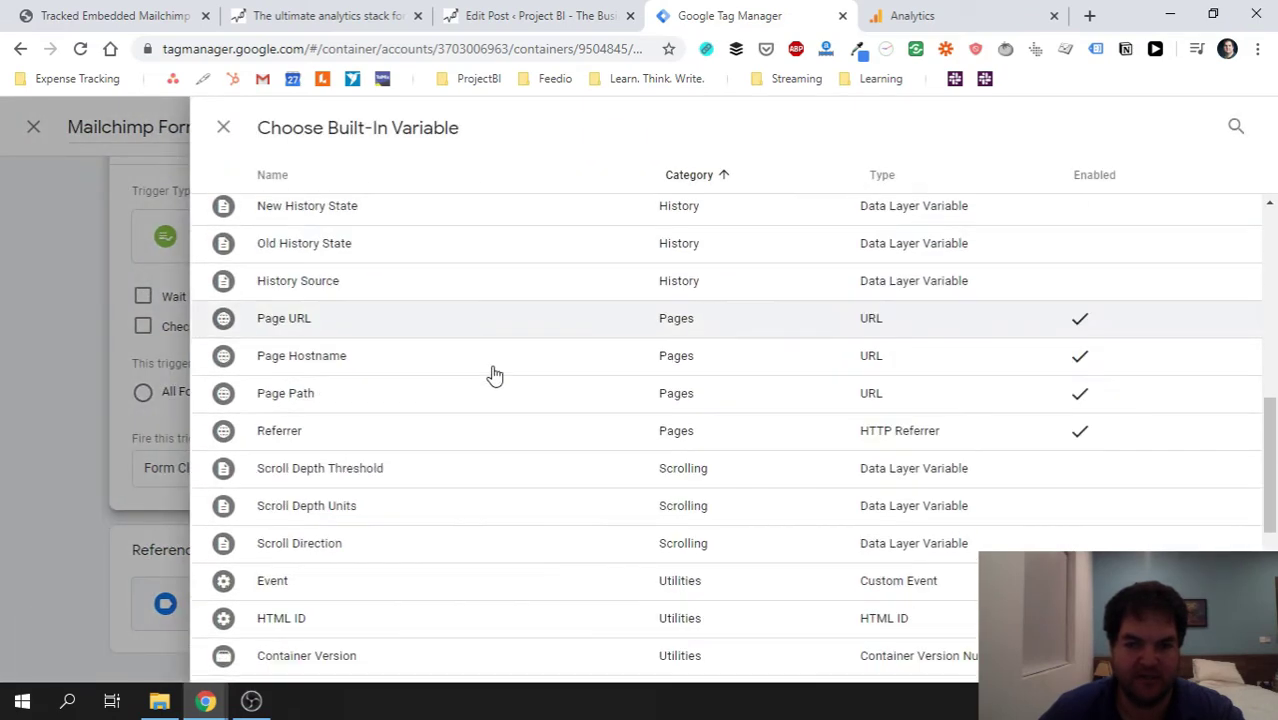
pyautogui.scroll(15, 450, 480)
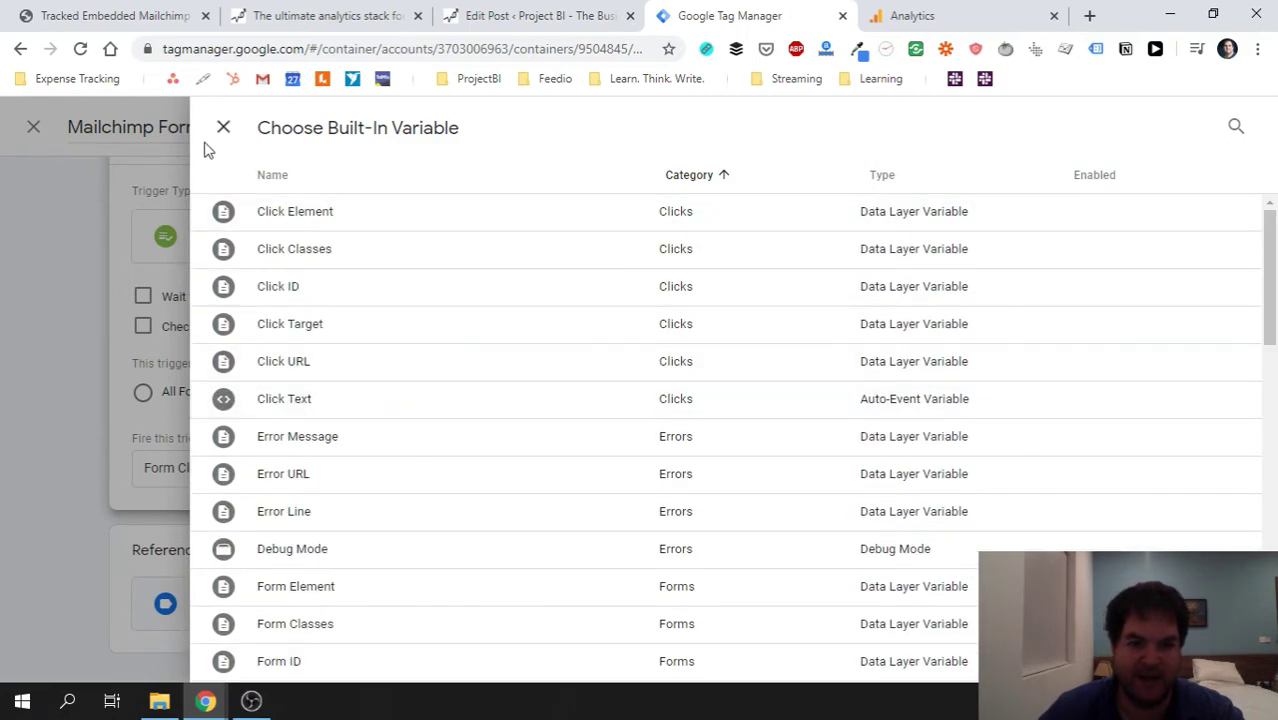
pyautogui.click(224, 127)
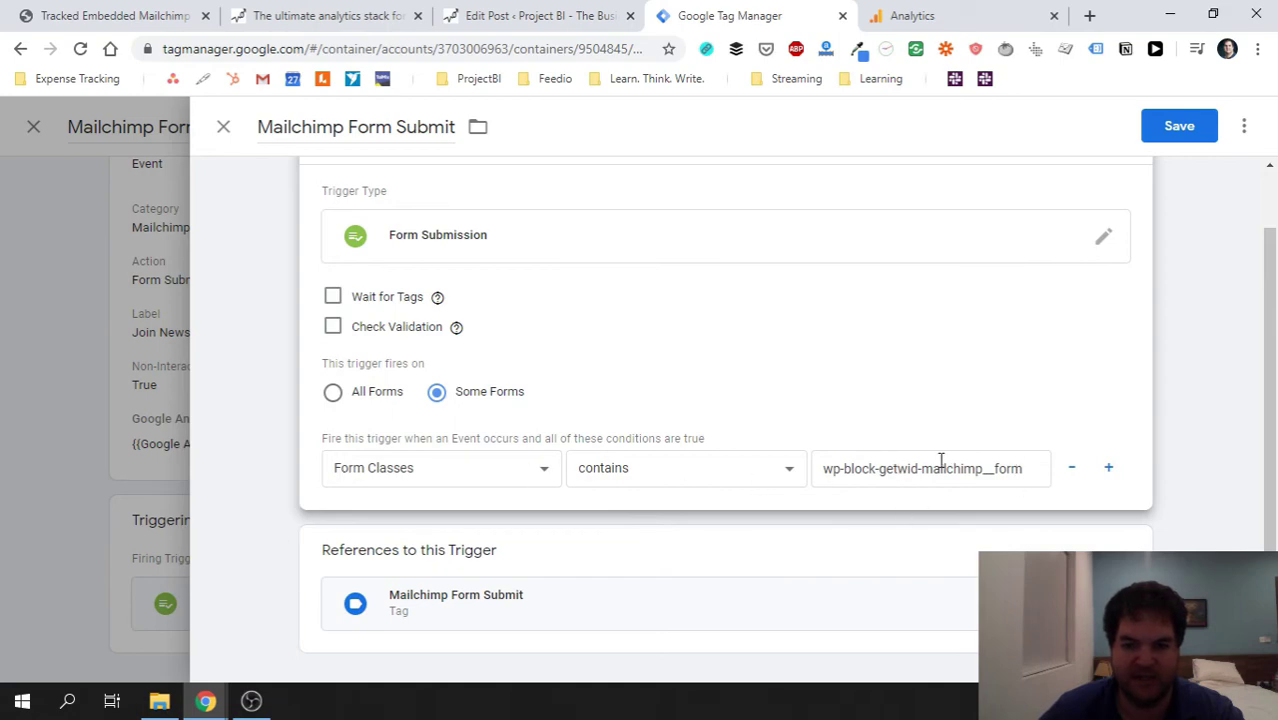
pyautogui.click(223, 127)
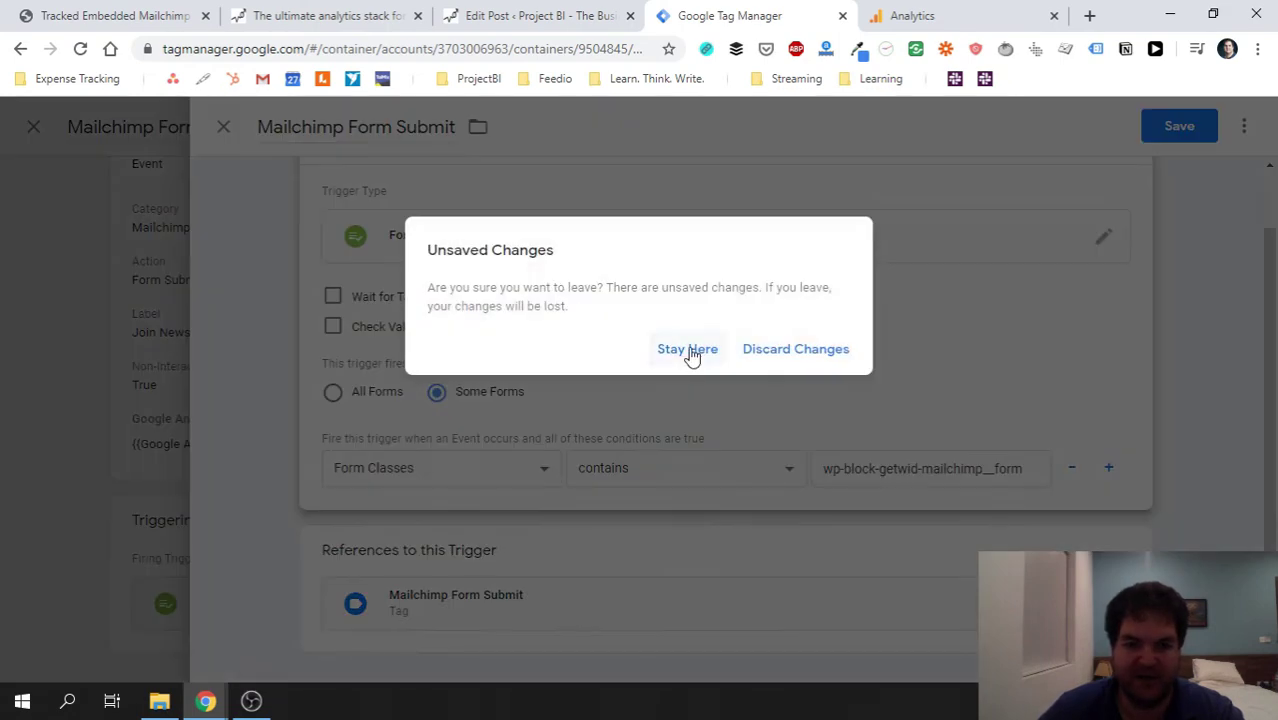
pyautogui.click(789, 352)
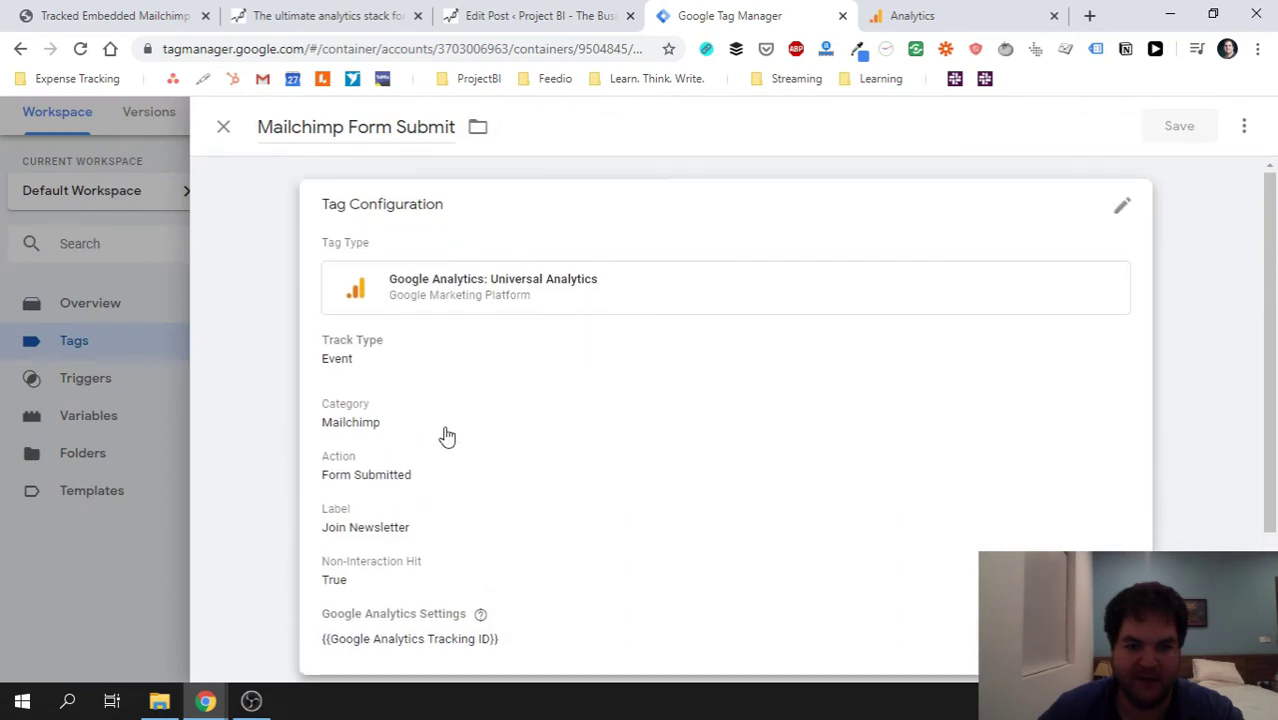
# - Examine the Mailchimp Form Submit tag's event tracking parameters, glance back at the published post, and close the tag without editing it
pyautogui.scroll(-1, 447, 437)
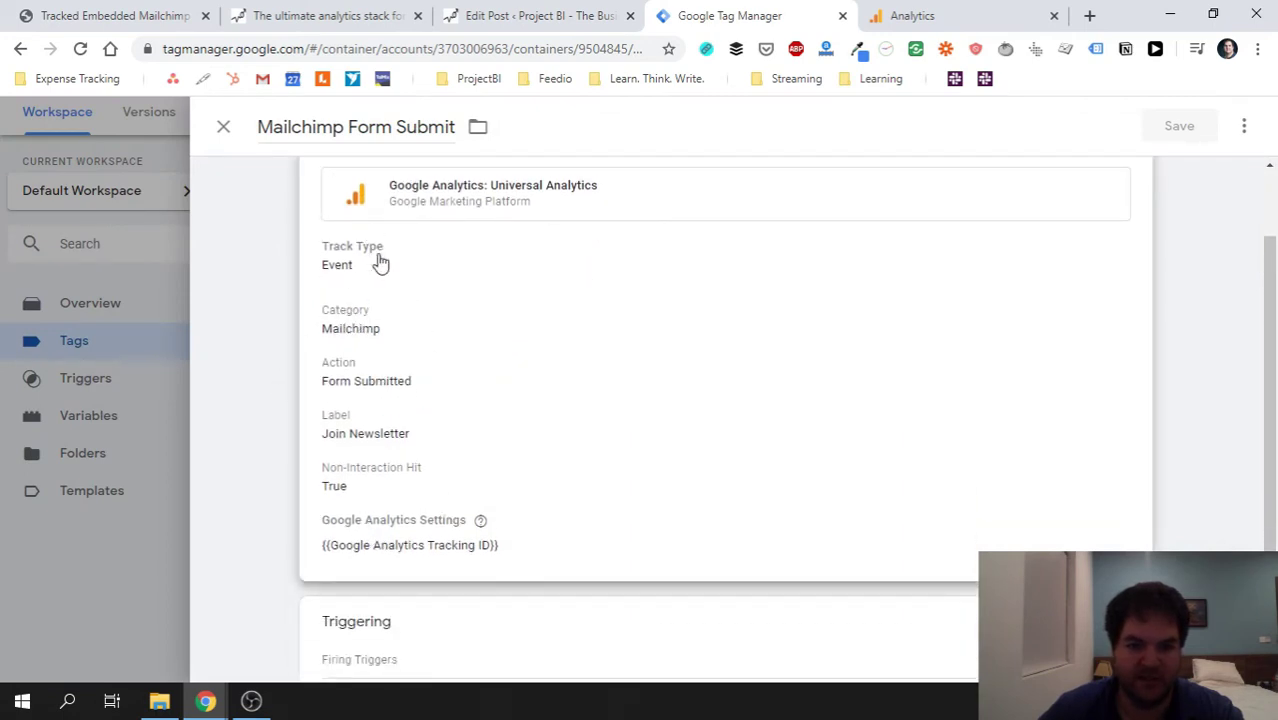
pyautogui.scroll(1, 430, 270)
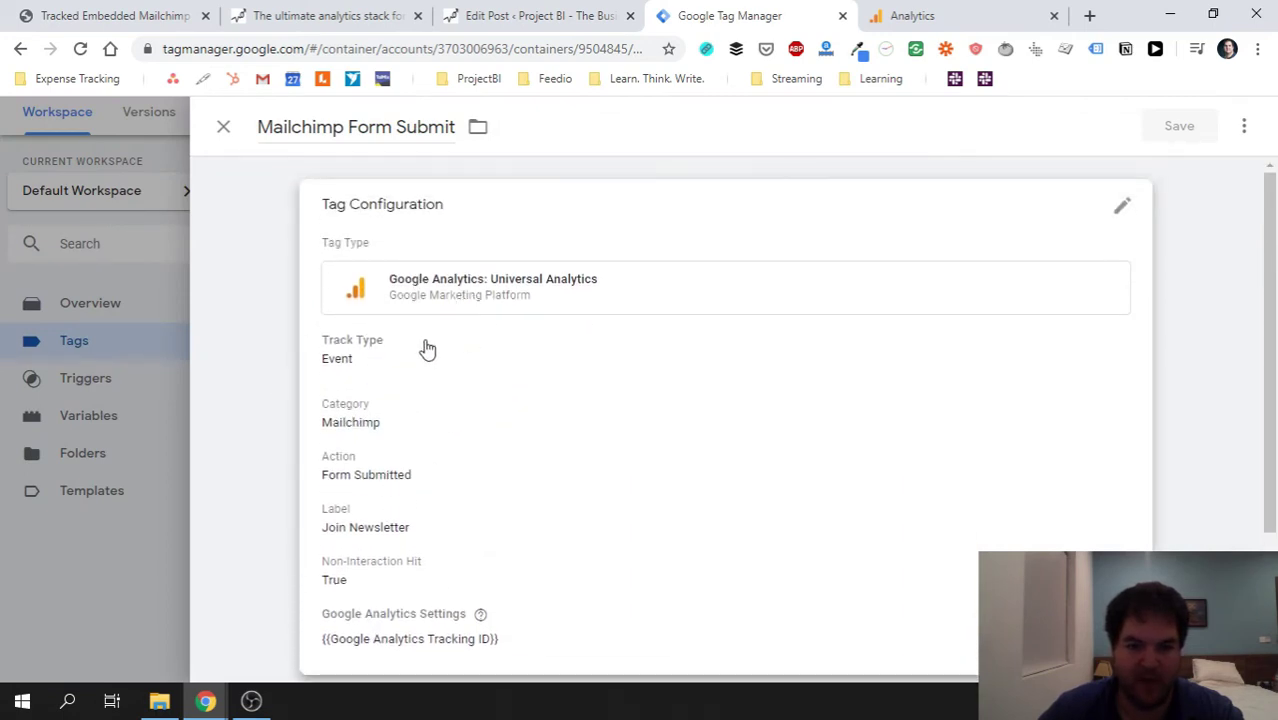
pyautogui.click(408, 499)
pyautogui.scroll(-3, 599, 431)
pyautogui.scroll(3, 516, 379)
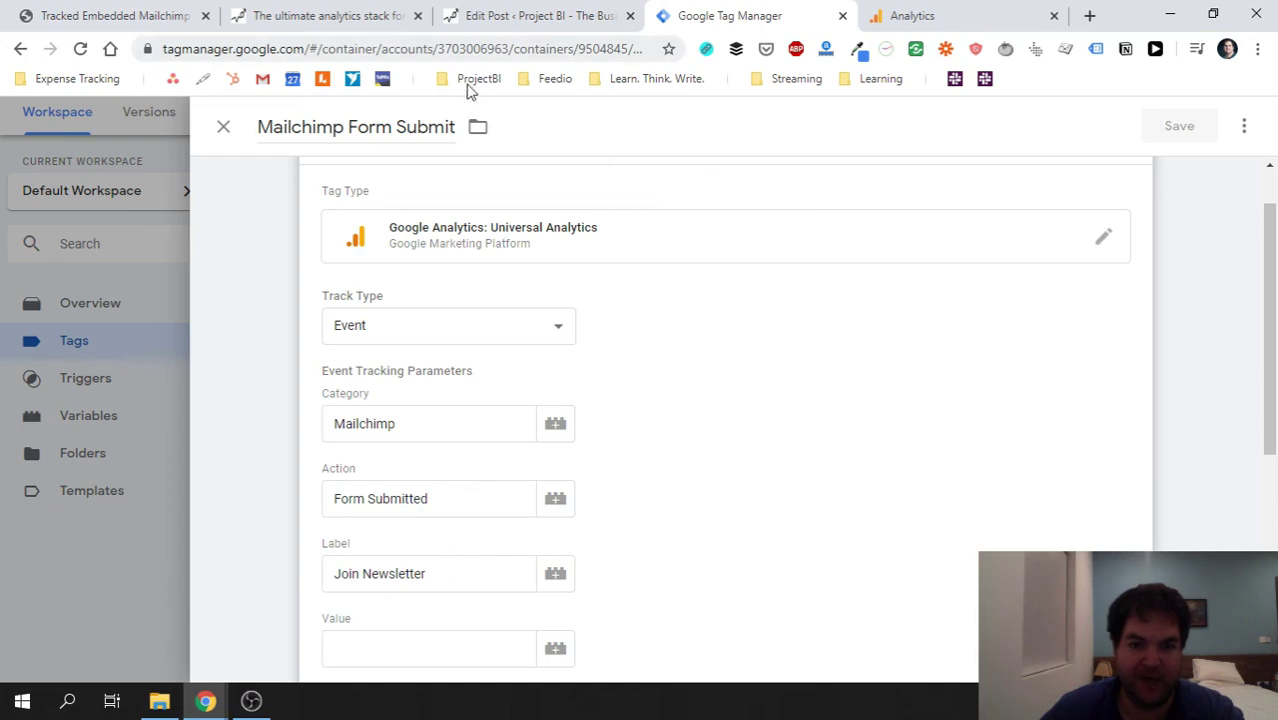
pyautogui.click(312, 20)
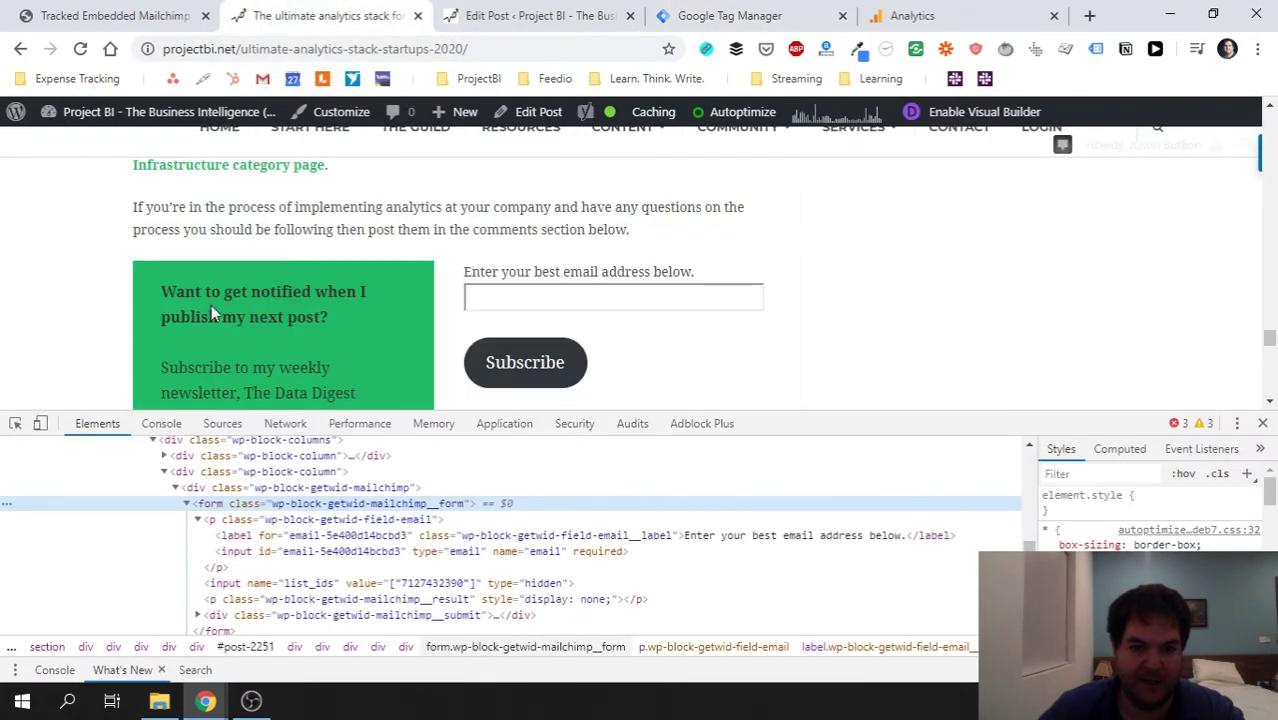
pyautogui.click(588, 14)
pyautogui.click(775, 14)
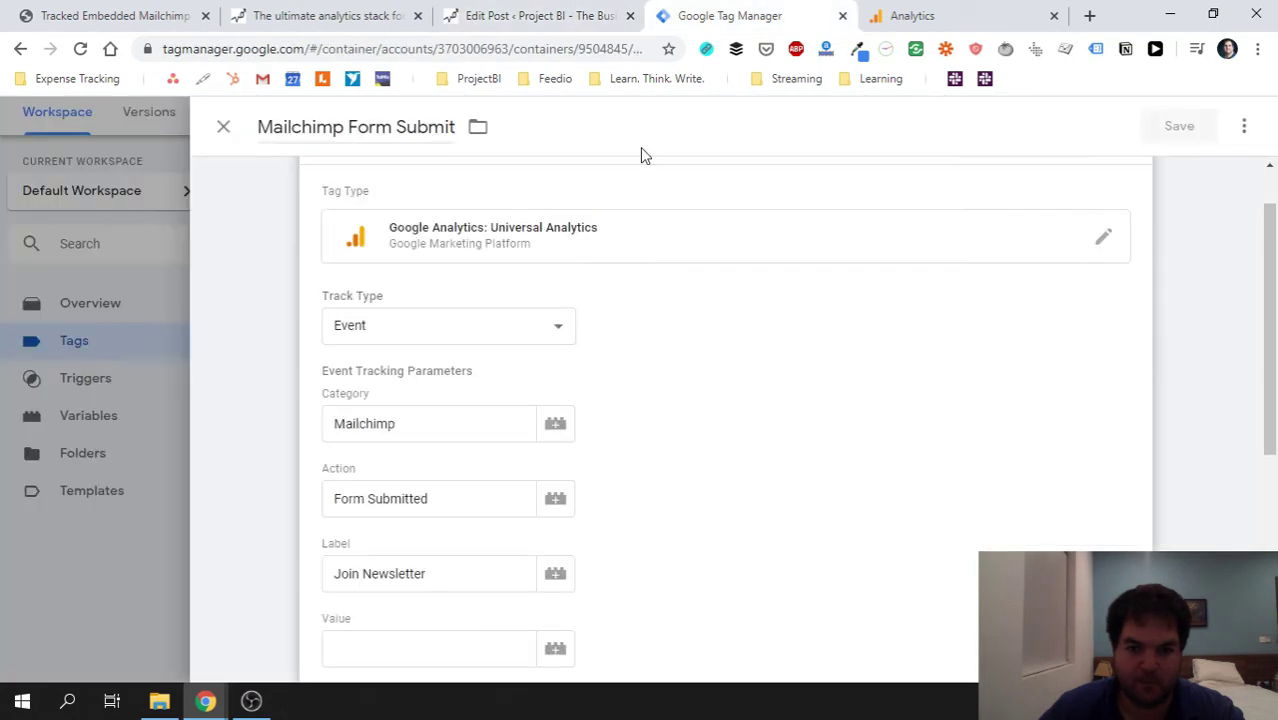
pyautogui.click(228, 128)
# - Close the developer tools on the published post and submit the newsletter signup form with a plus-tagged test email address
pyautogui.click(325, 12)
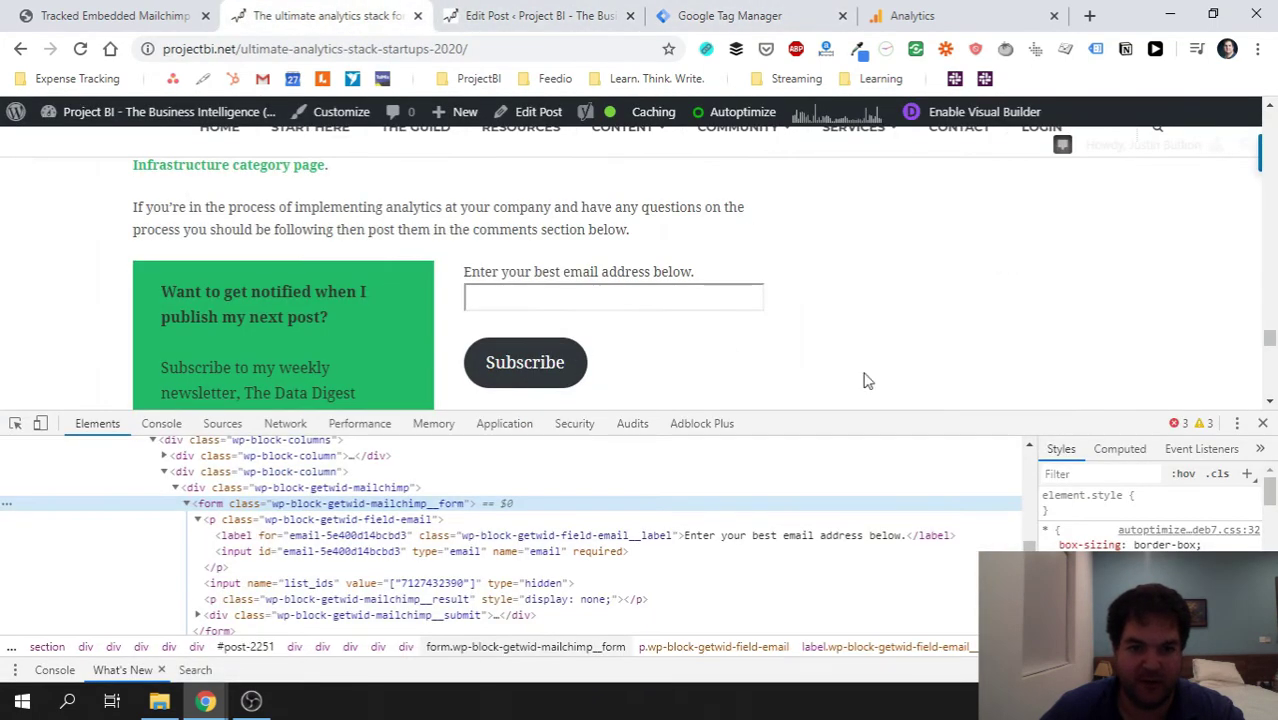
pyautogui.click(1262, 423)
pyautogui.click(603, 296)
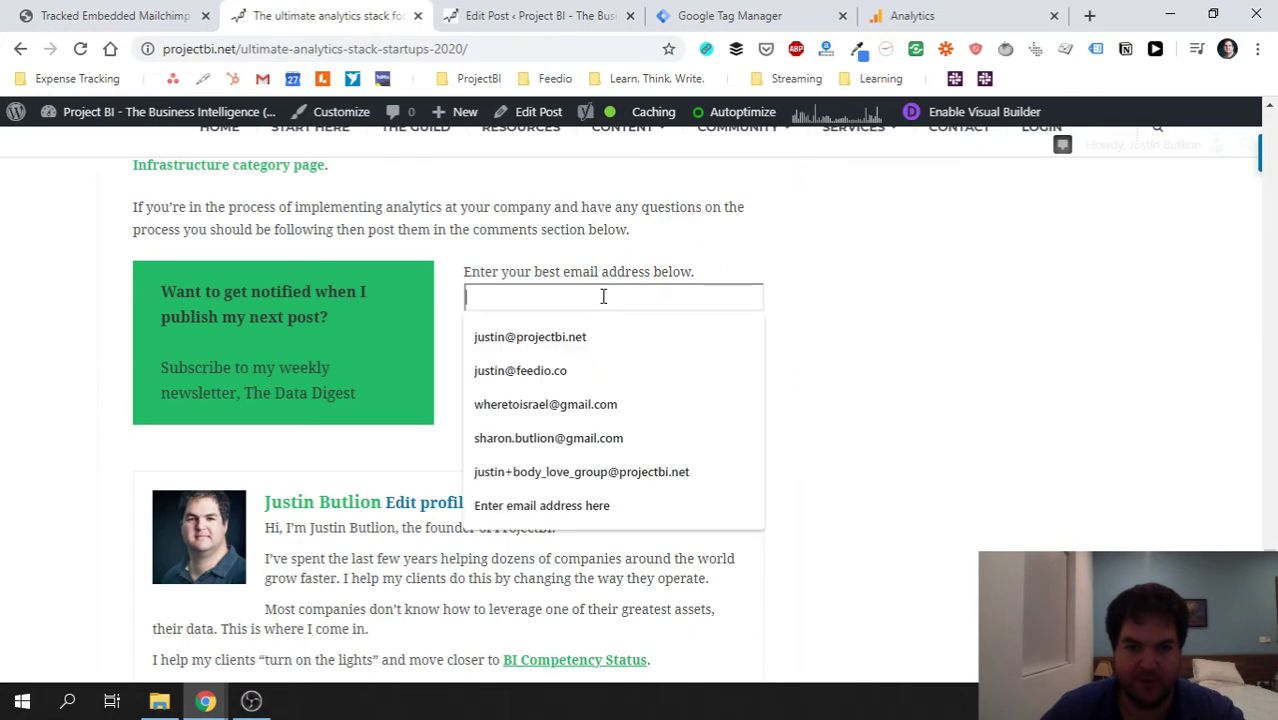
pyautogui.click(625, 404)
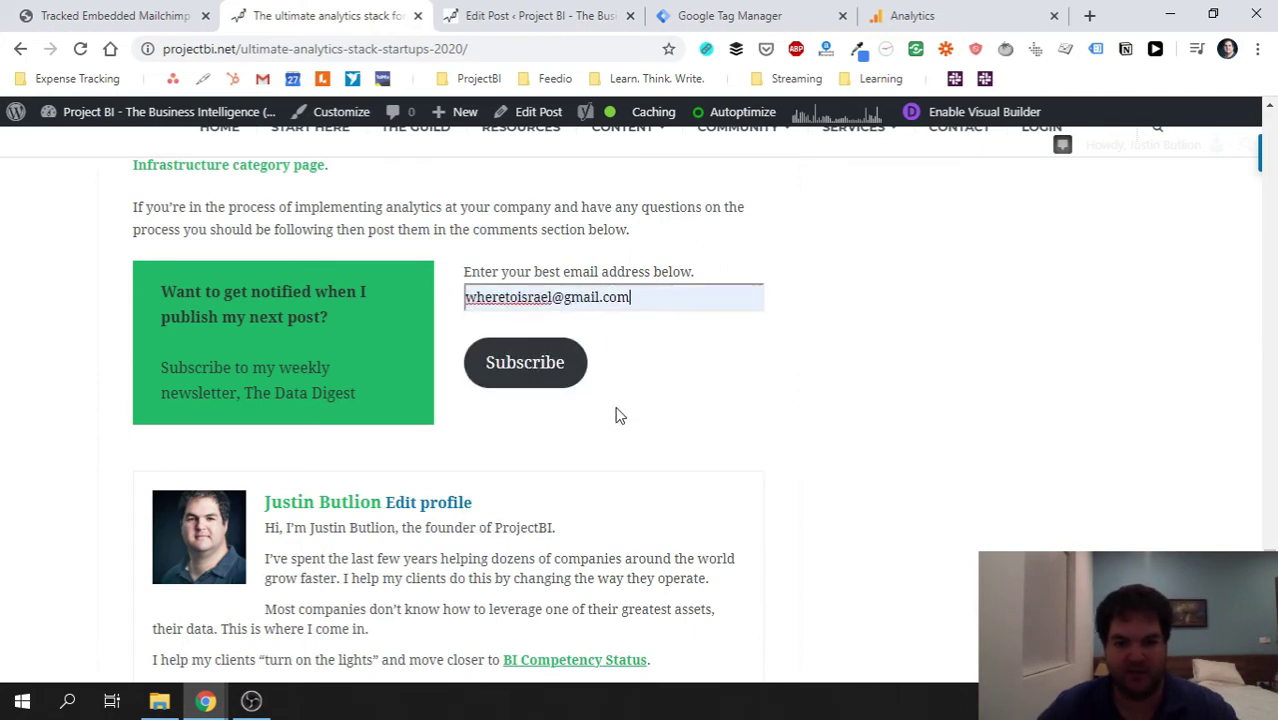
pyautogui.click(553, 297)
pyautogui.write('+')
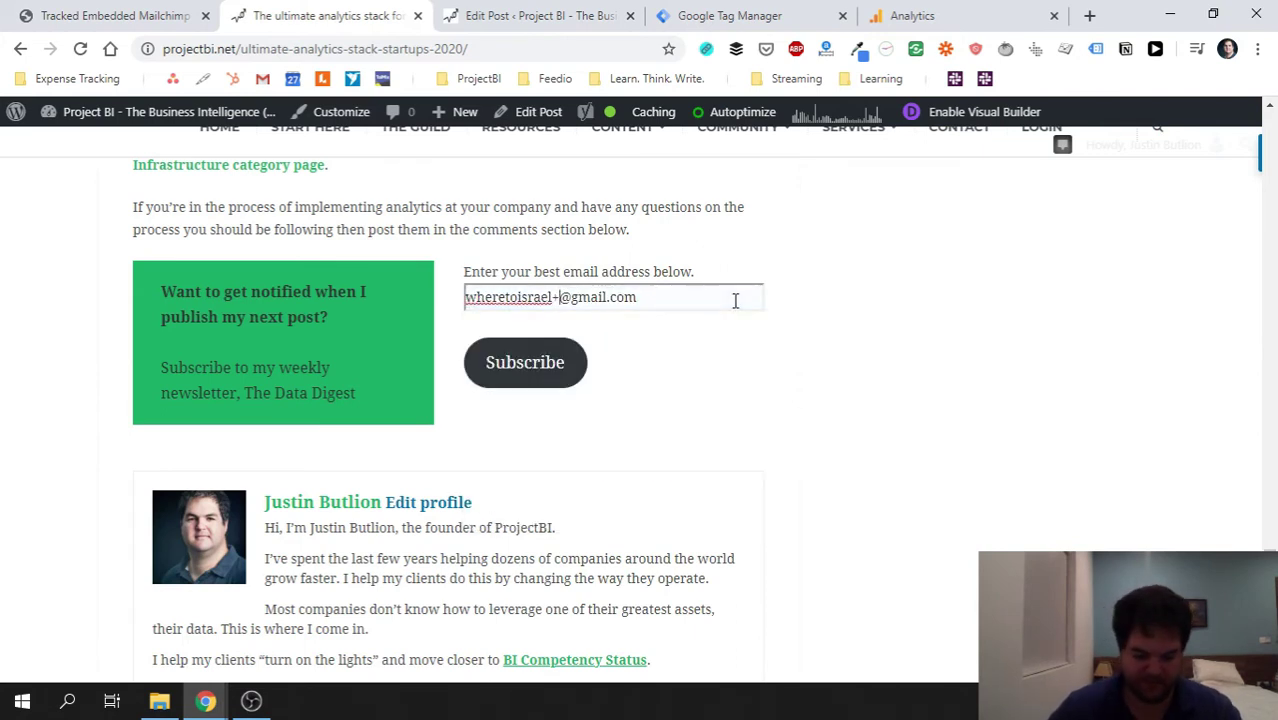
pyautogui.write('test')
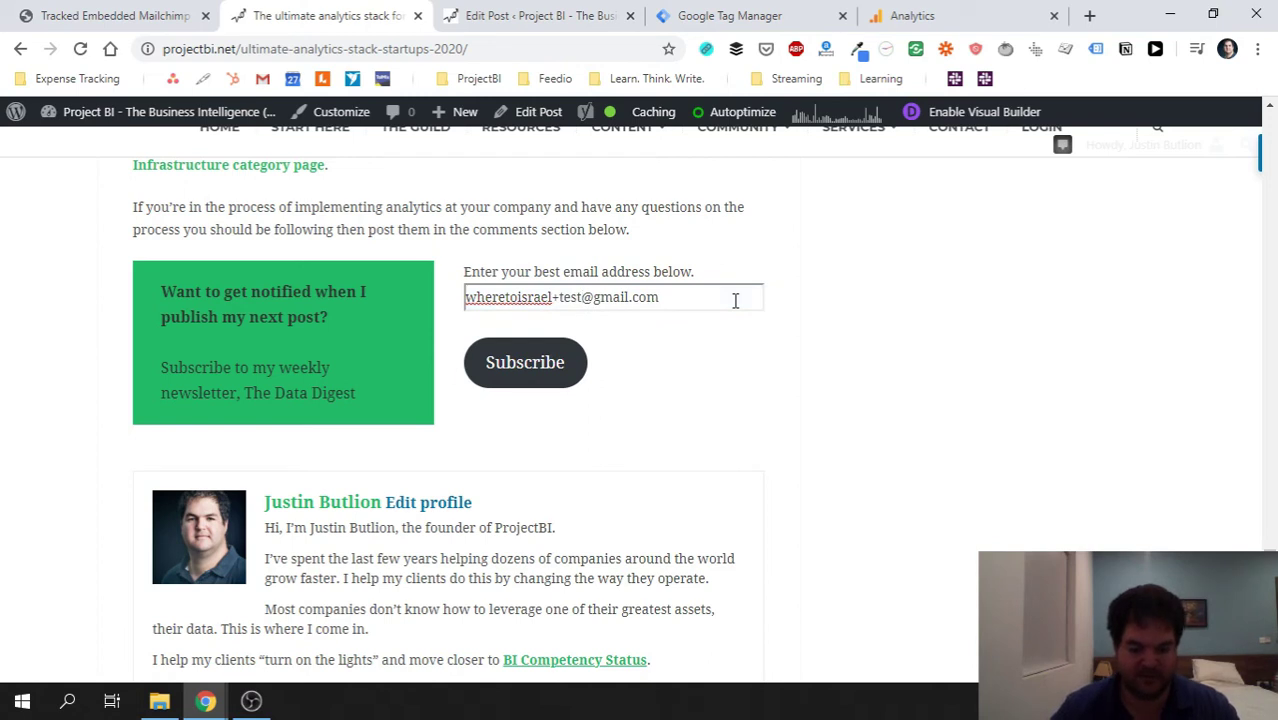
pyautogui.write('767')
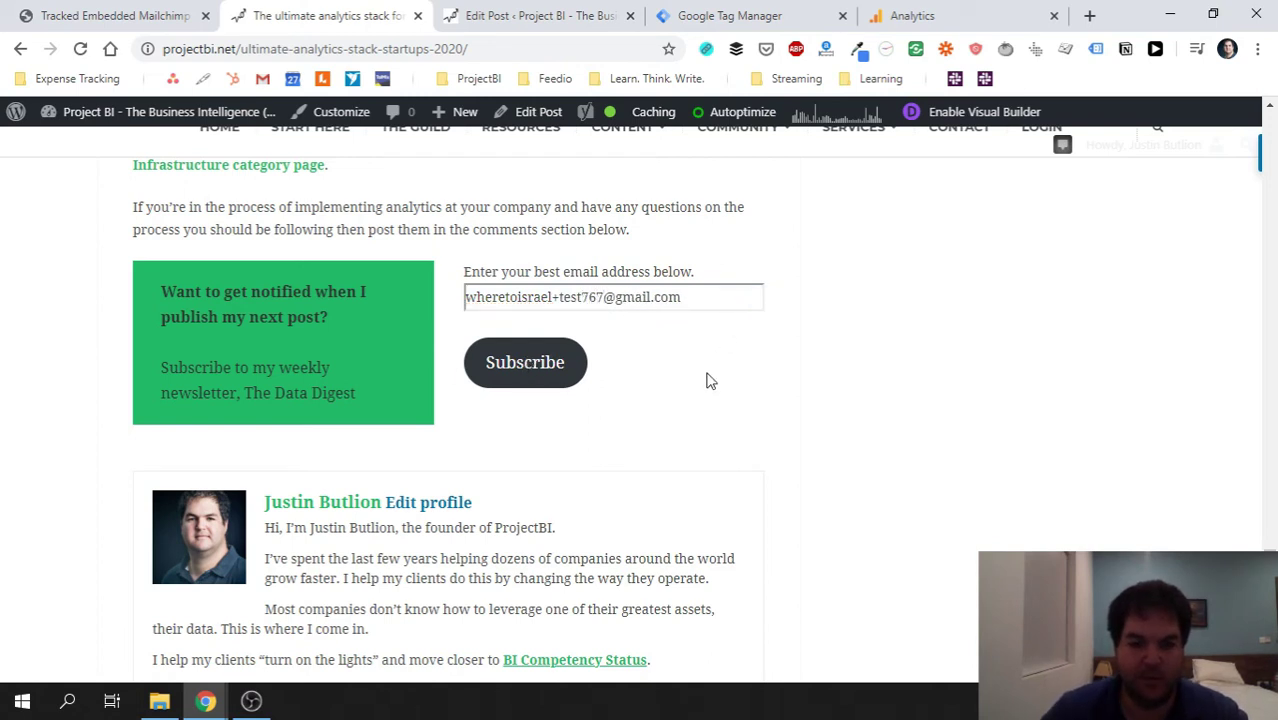
pyautogui.press('Return')
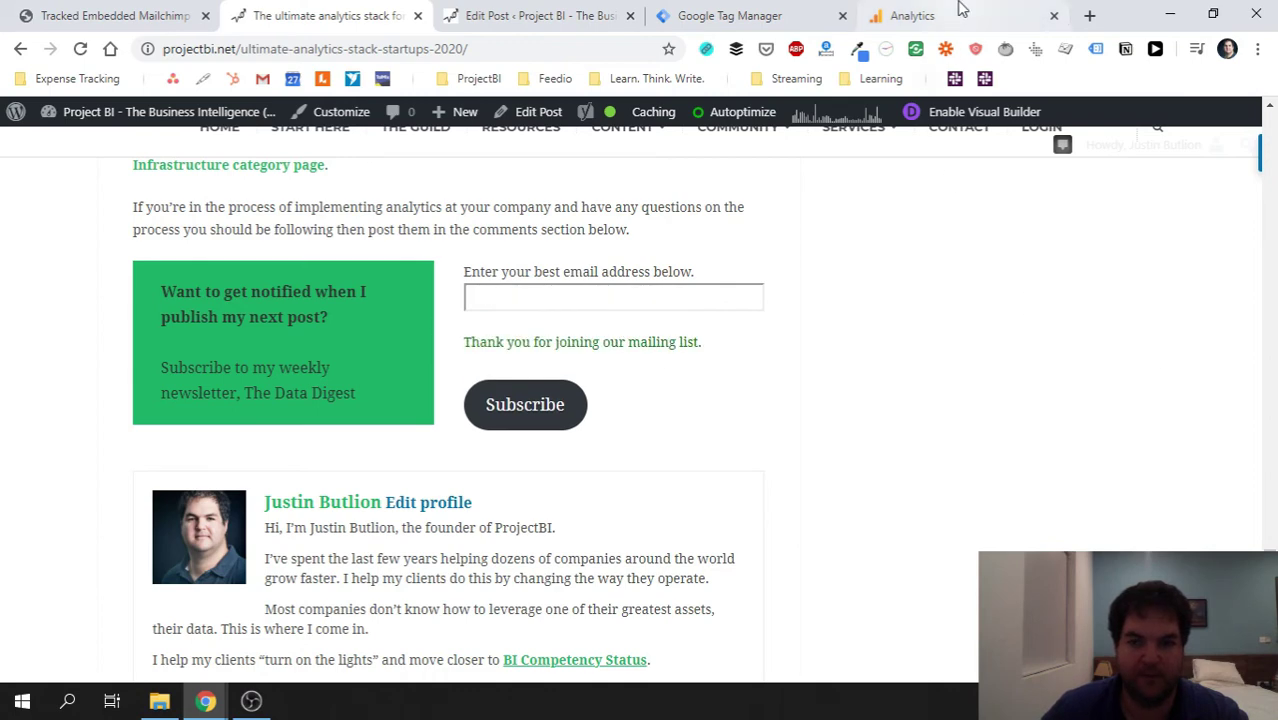
# - Switch to Google Analytics, reload the Realtime overview and examine its active users, pageviews and top active pages
pyautogui.click(958, 10)
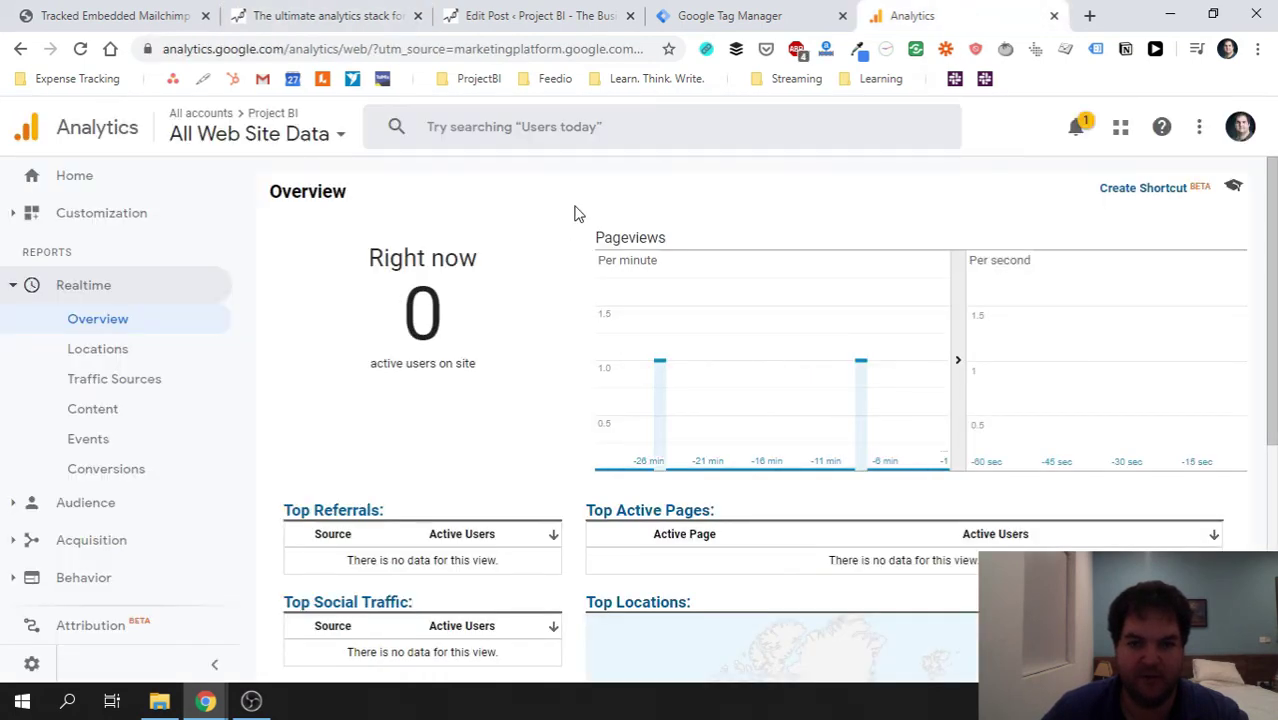
pyautogui.scroll(-2, 605, 428)
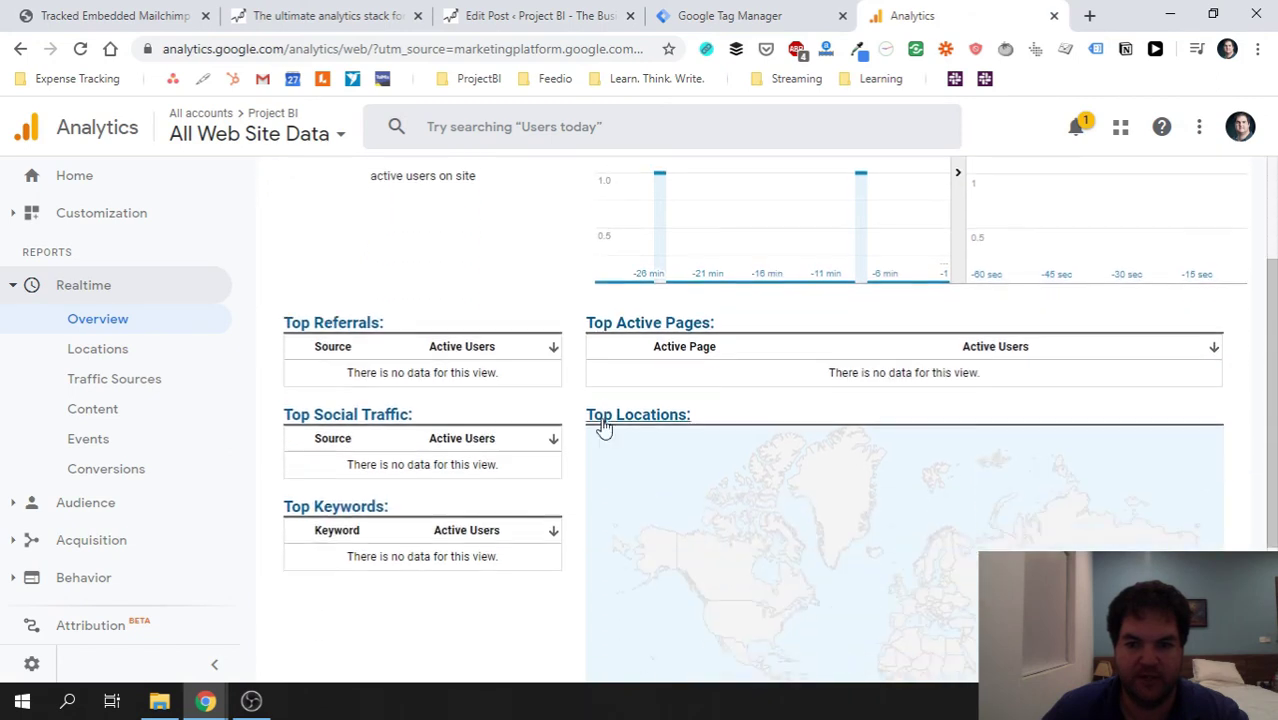
pyautogui.scroll(2, 588, 394)
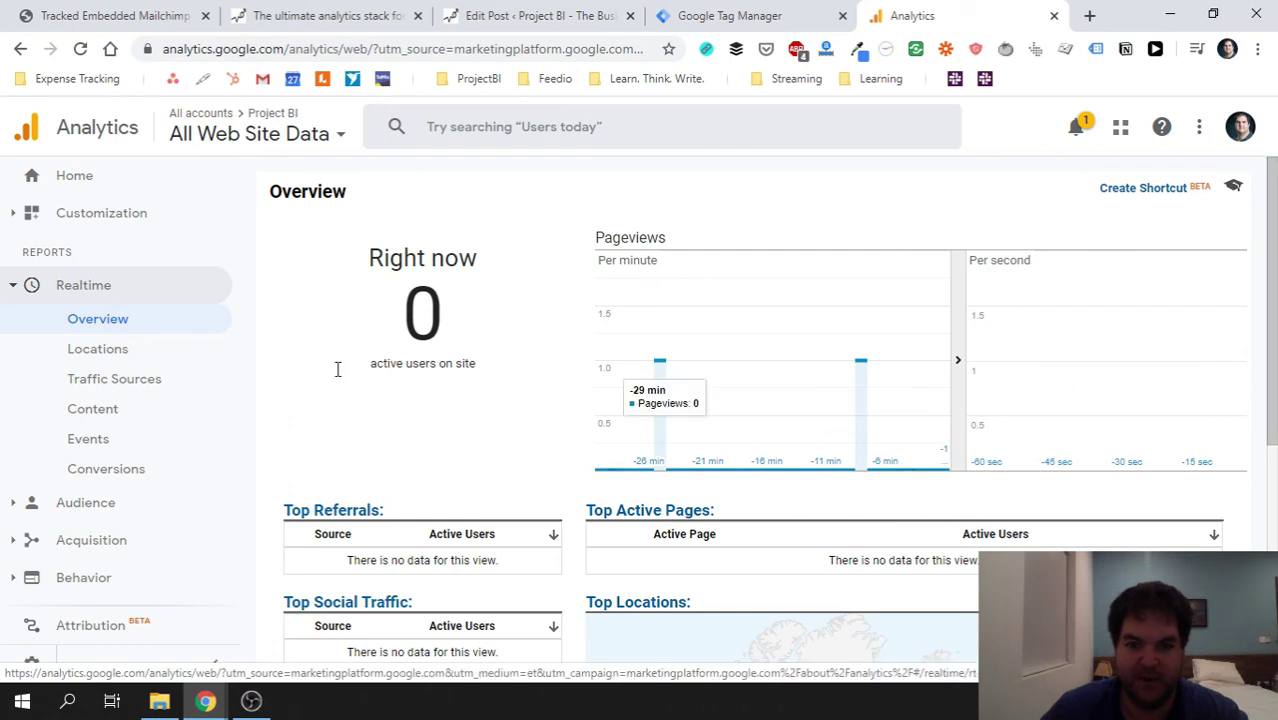
pyautogui.click(81, 49)
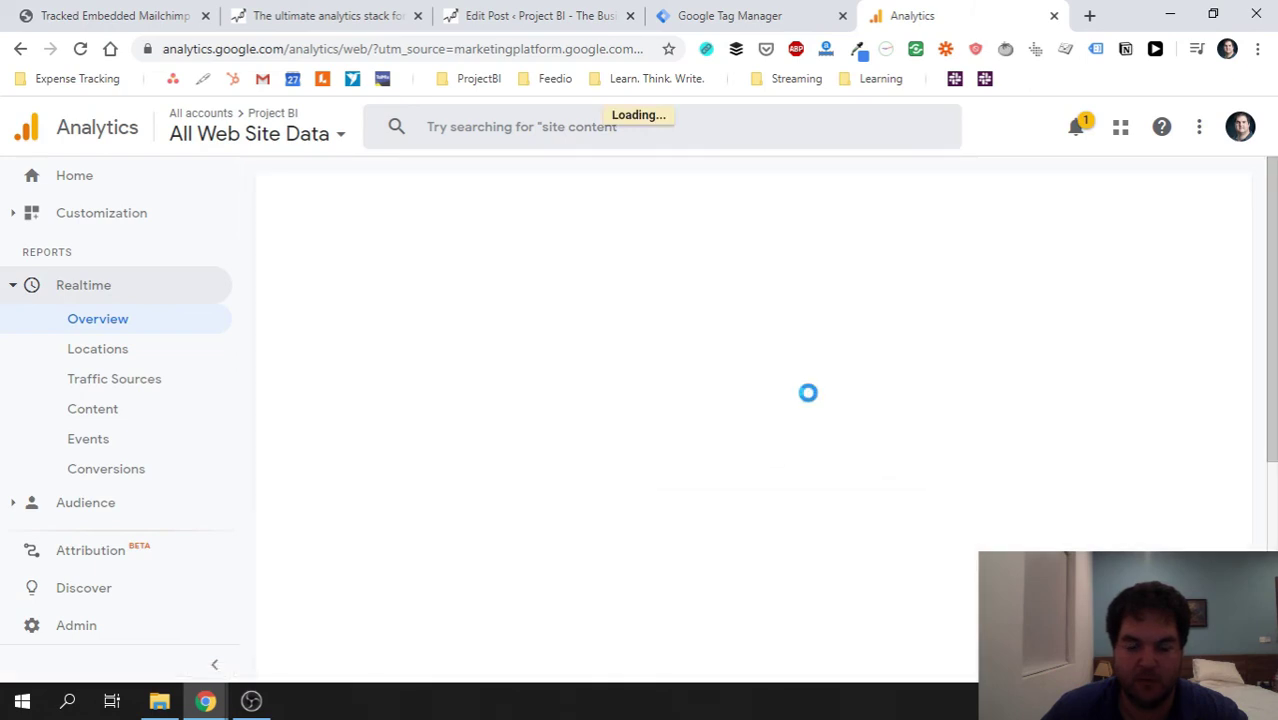
pyautogui.scroll(-2, 950, 505)
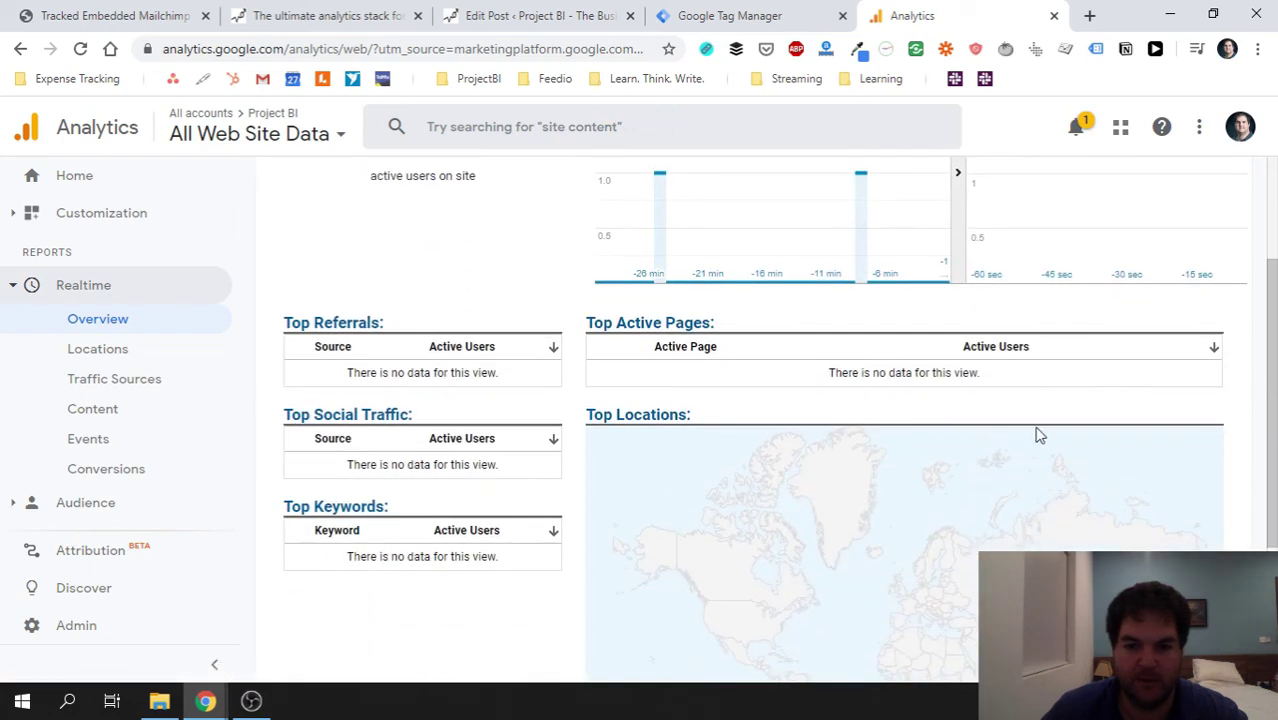
pyautogui.scroll(2, 1080, 379)
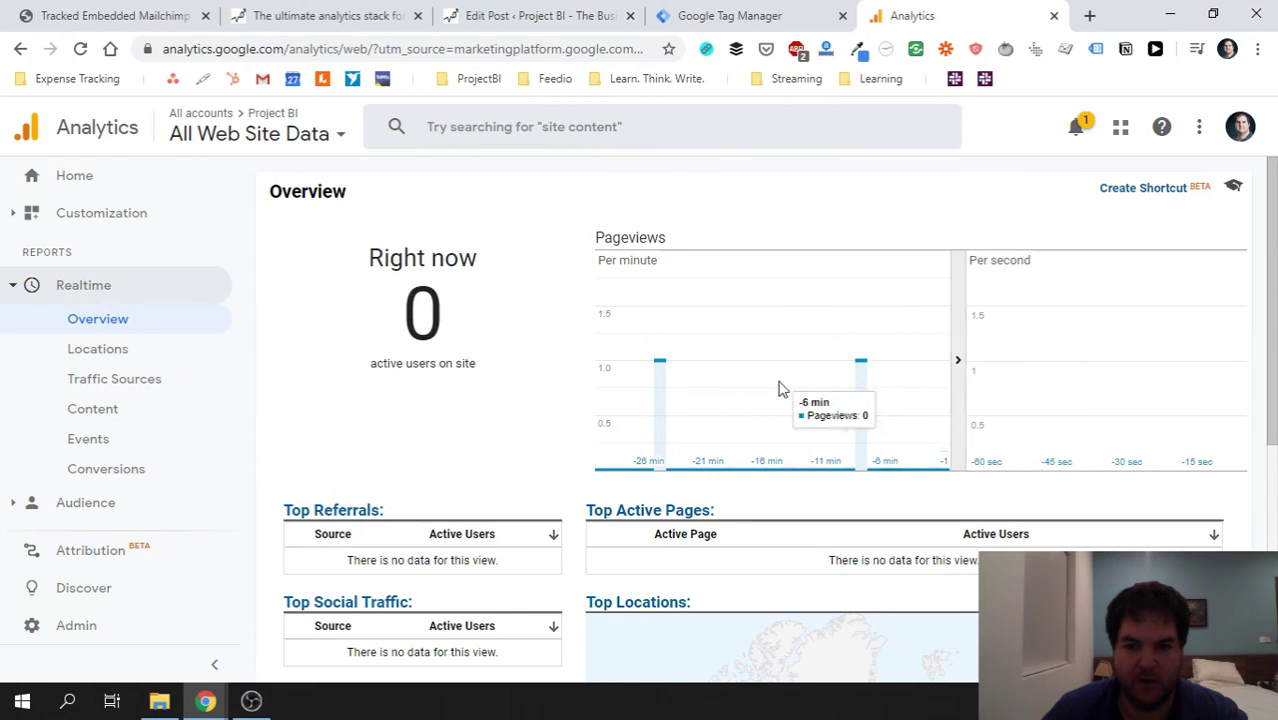
# - Open the Realtime Events report, show the events of the last 30 minutes and examine the Mailchimp row's category and action
pyautogui.click(108, 438)
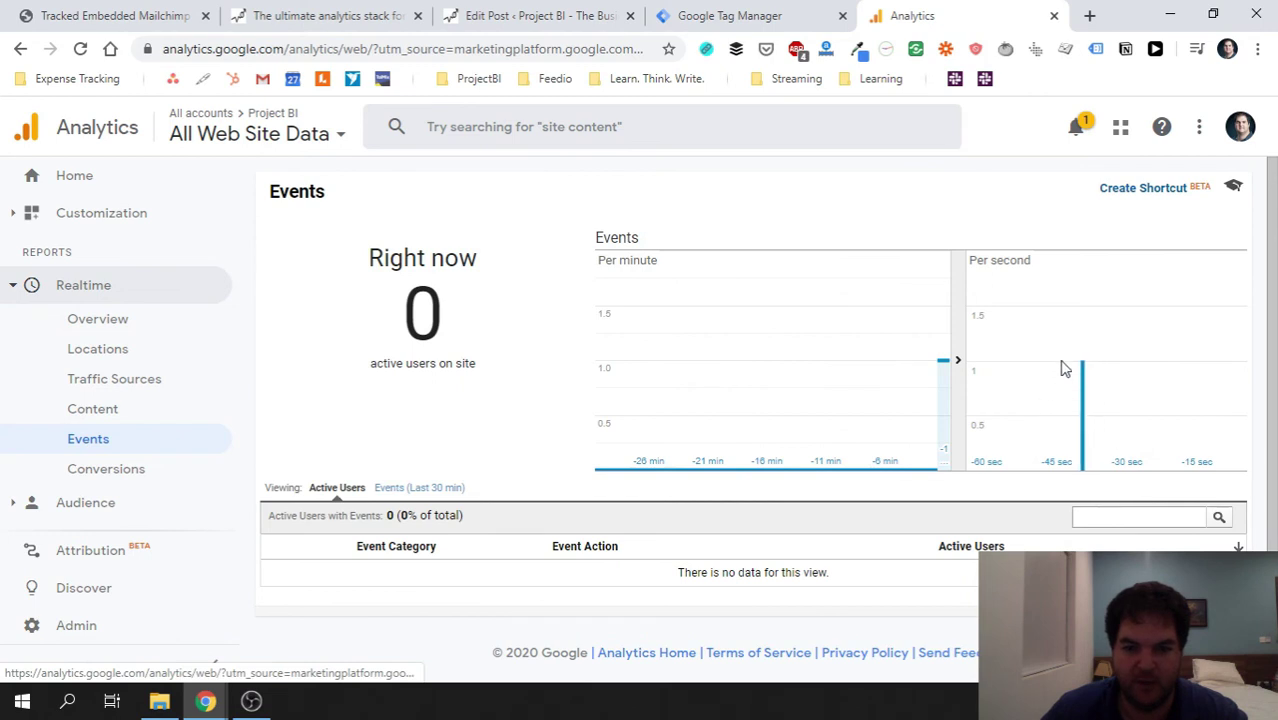
pyautogui.click(408, 488)
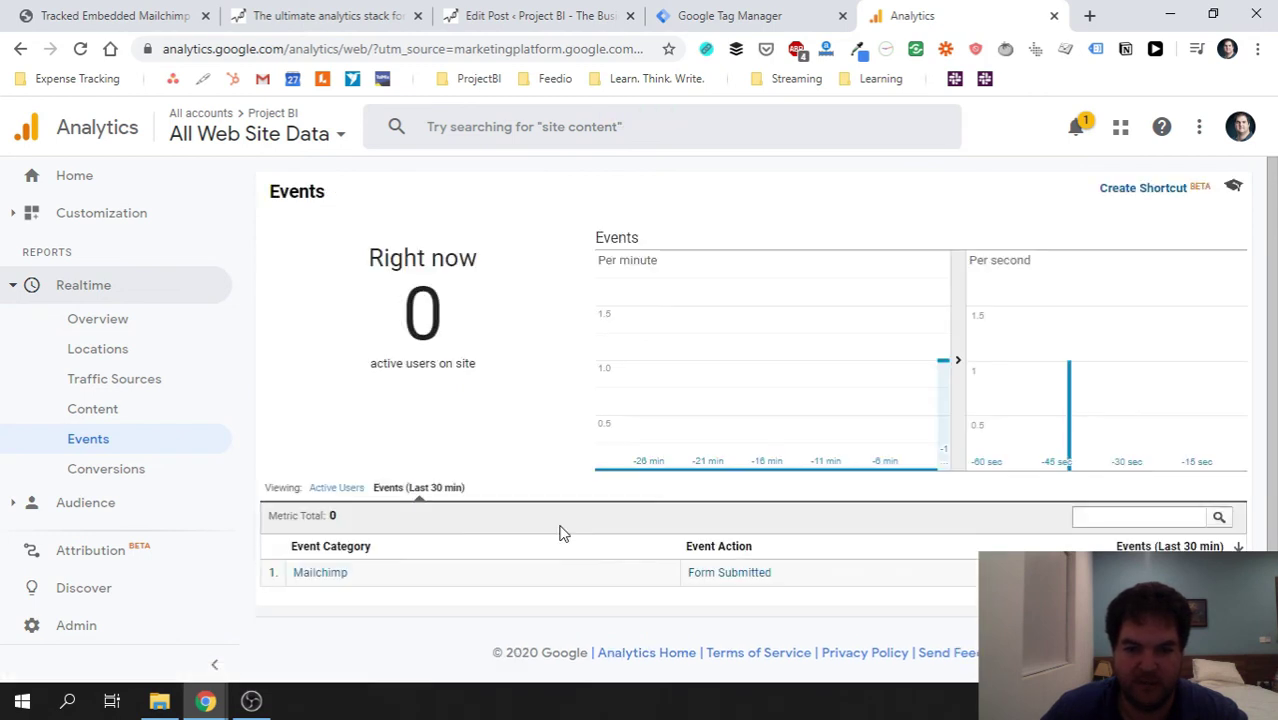
pyautogui.moveTo(668, 568); pyautogui.dragTo(408, 568)
pyautogui.click(408, 568)
pyautogui.moveTo(935, 597); pyautogui.dragTo(300, 578)
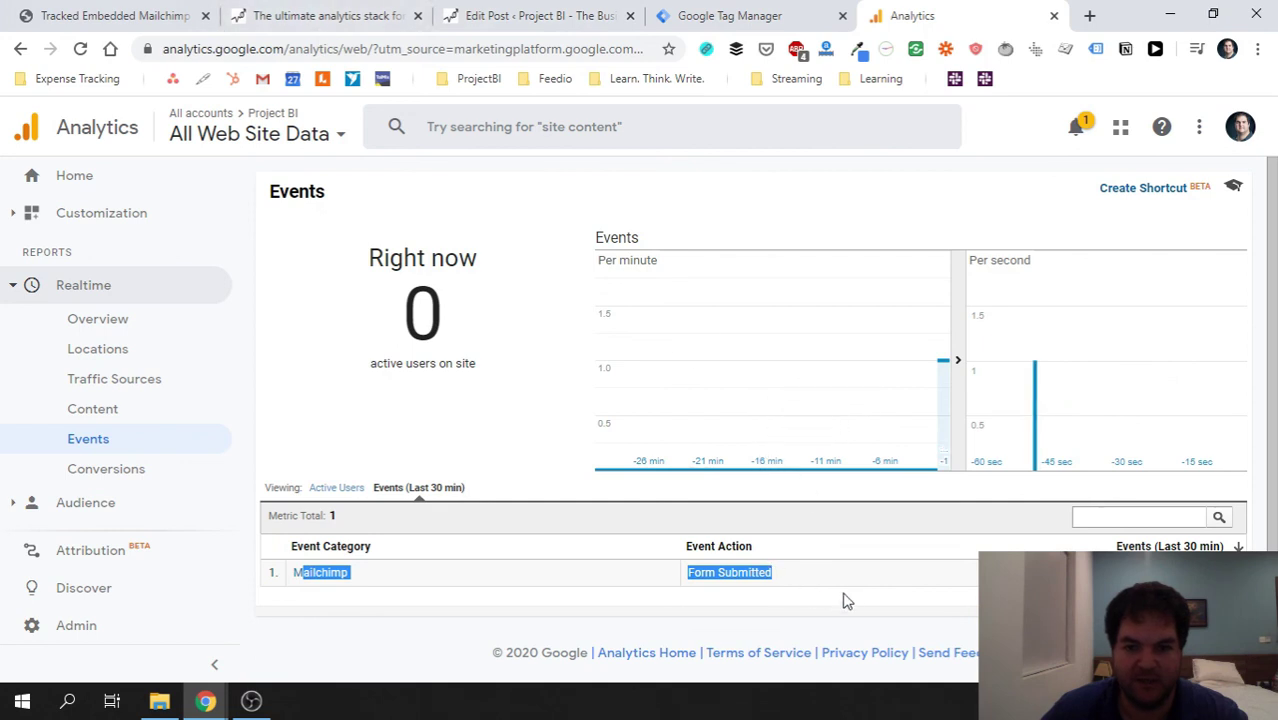
pyautogui.moveTo(843, 597); pyautogui.dragTo(272, 568)
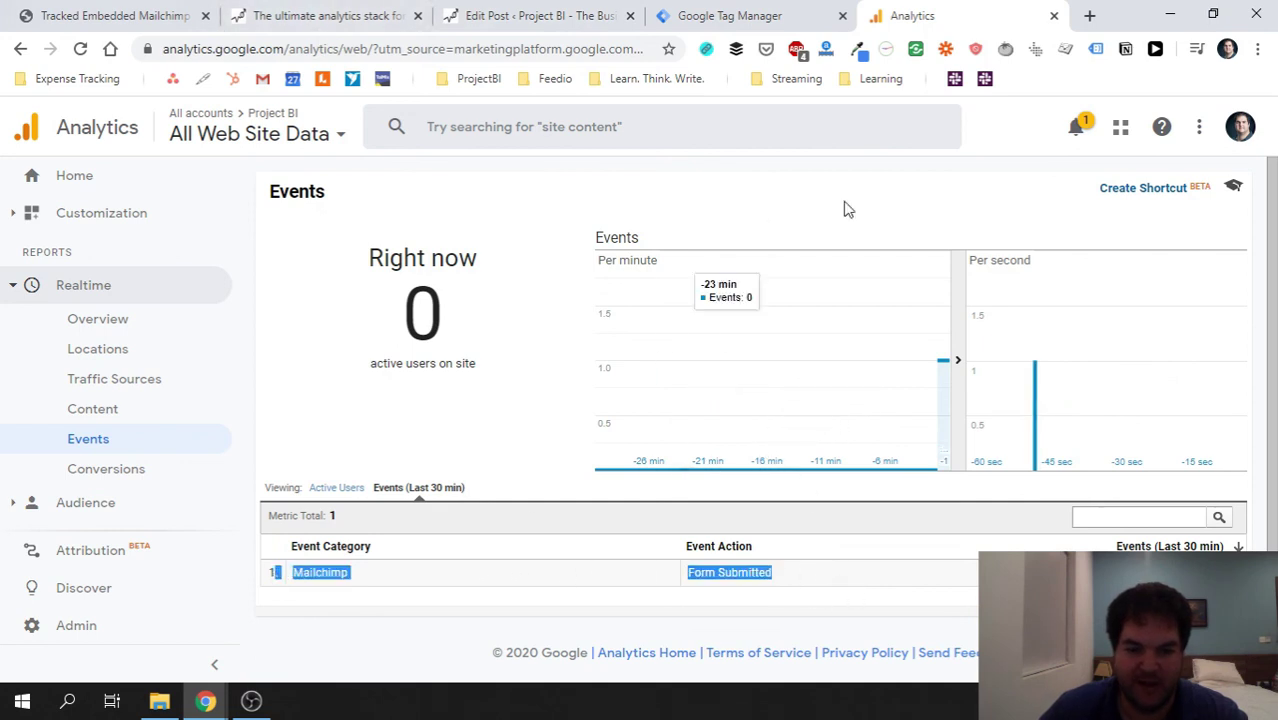
pyautogui.click(750, 288)
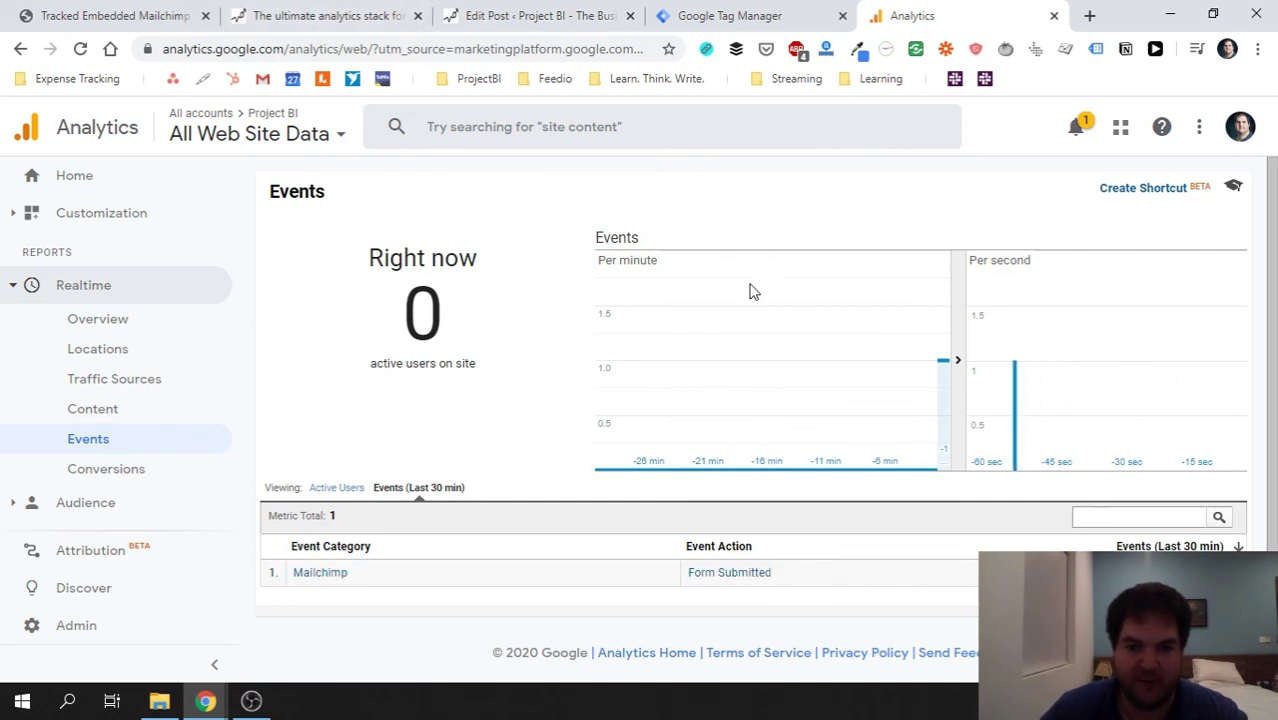
# - Glance at the published post's signup form, recheck the Mailchimp event's action and category in Analytics, and return to the Google Tag Manager tags list
pyautogui.click(330, 15)
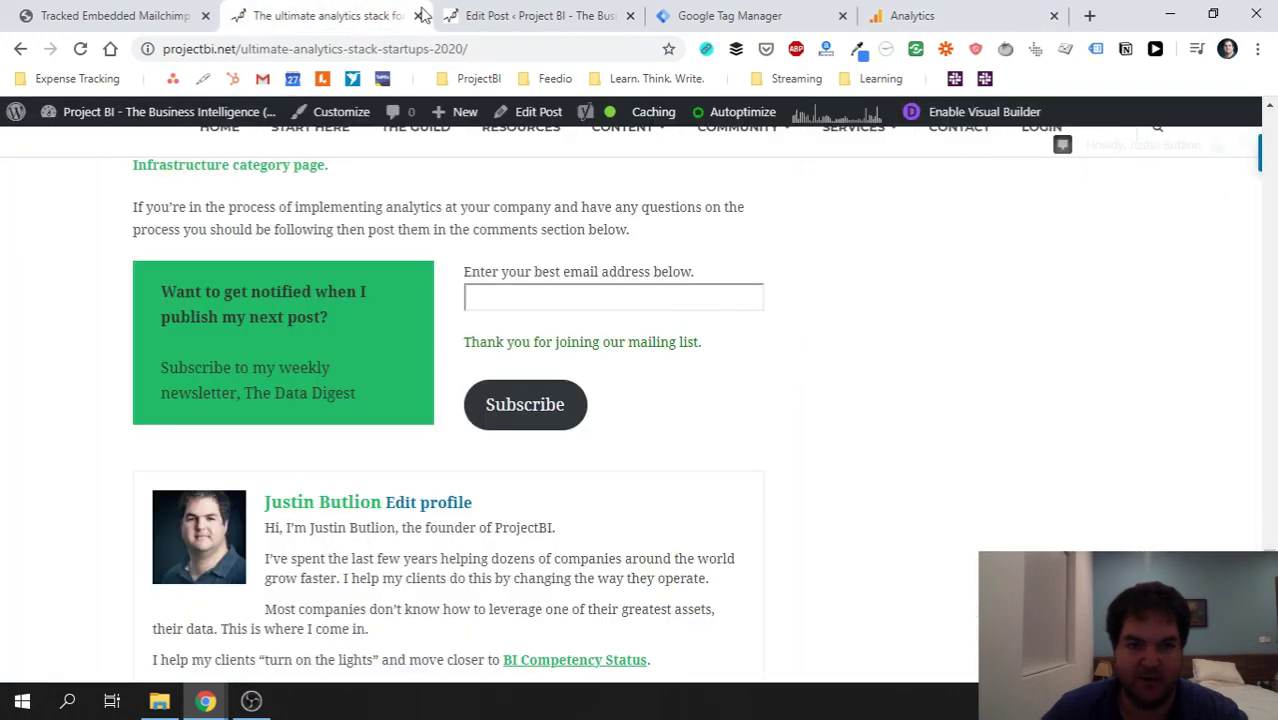
pyautogui.click(925, 15)
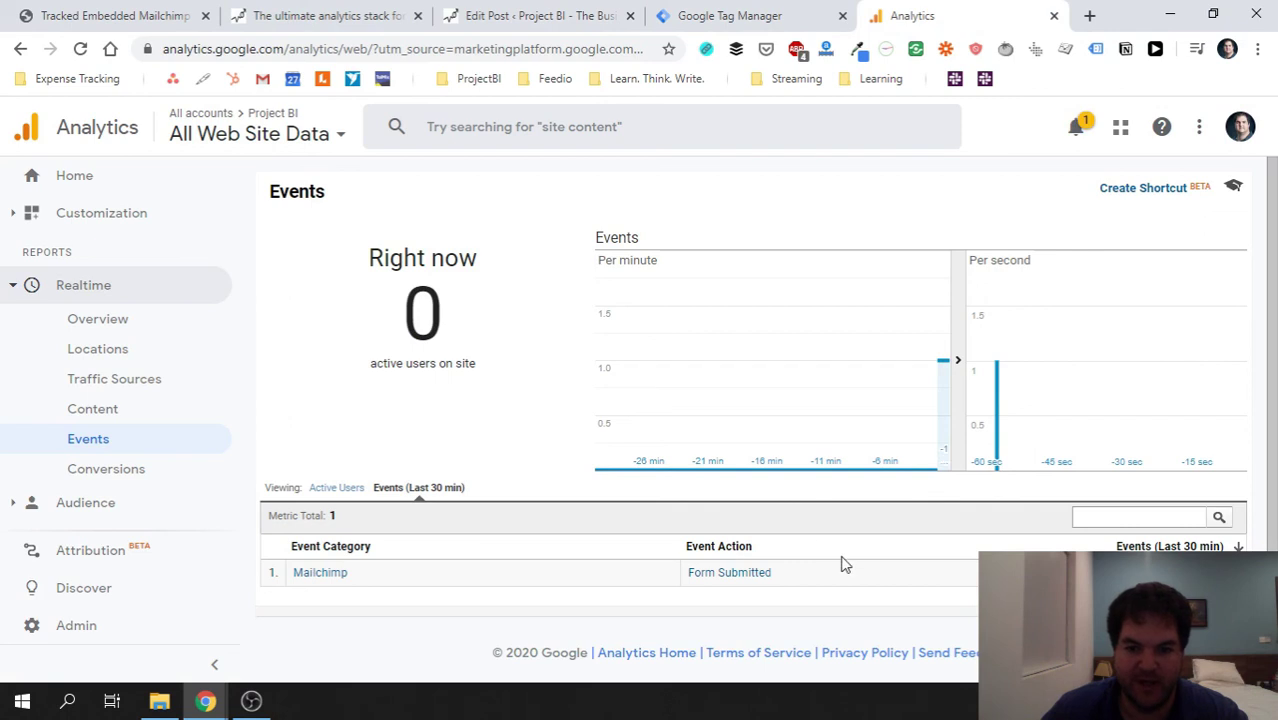
pyautogui.moveTo(842, 562); pyautogui.dragTo(395, 571)
pyautogui.moveTo(856, 588); pyautogui.dragTo(689, 578)
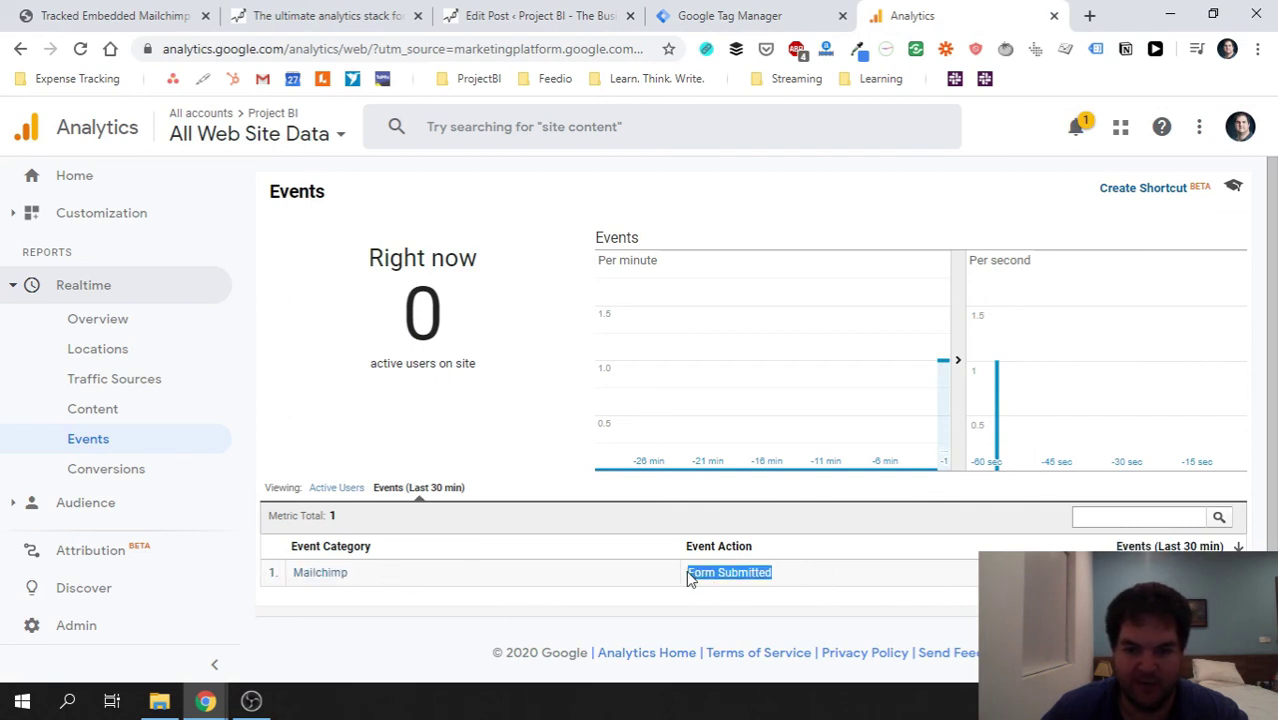
pyautogui.click(575, 585)
pyautogui.doubleClick(312, 582)
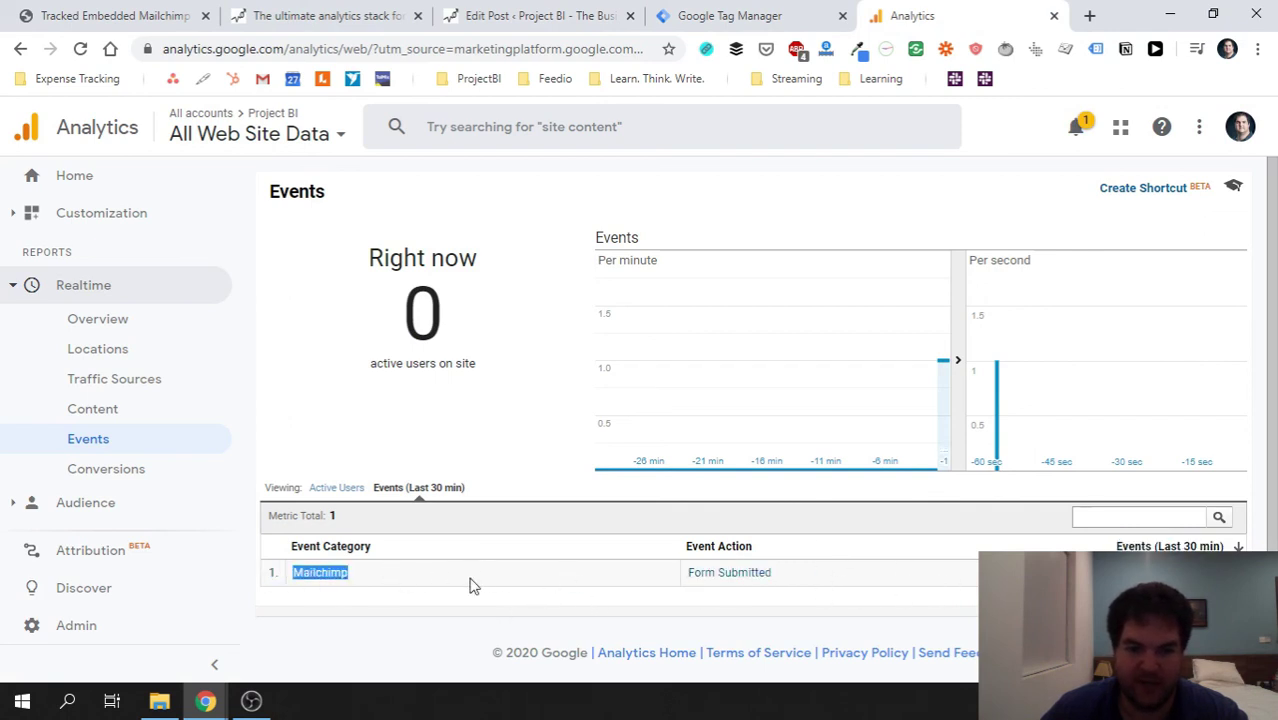
pyautogui.click(500, 586)
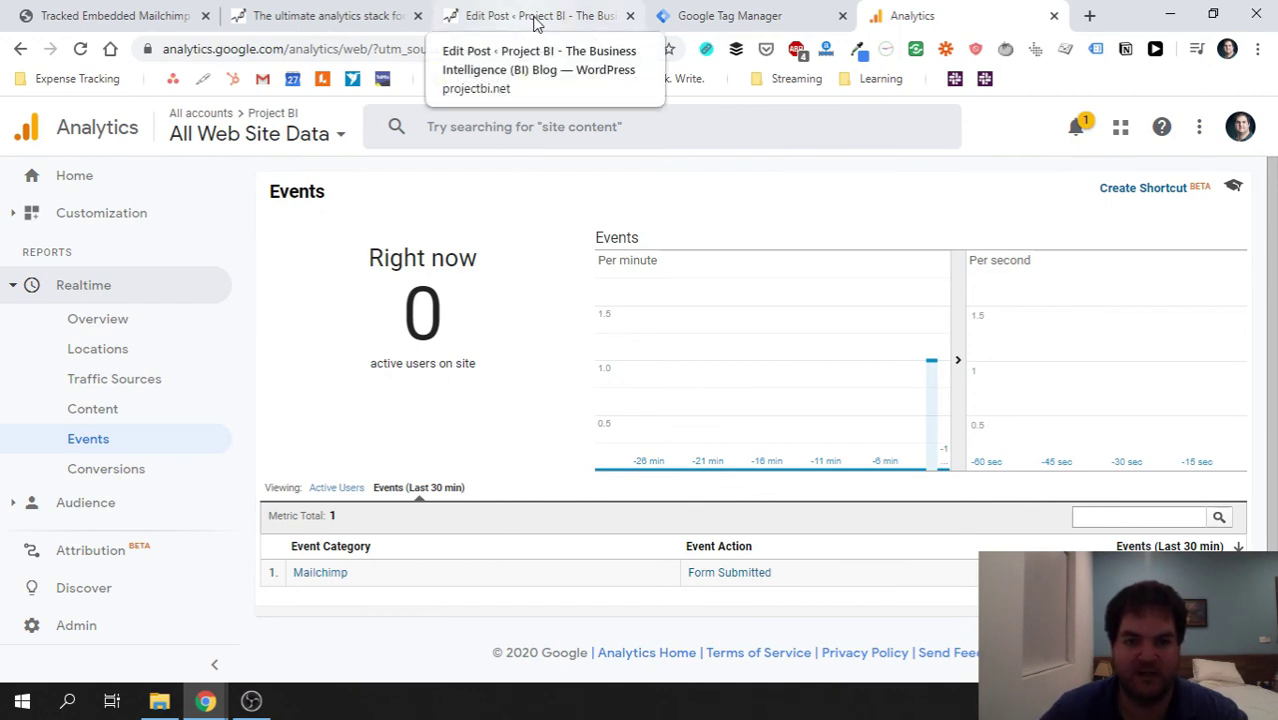
pyautogui.click(762, 17)
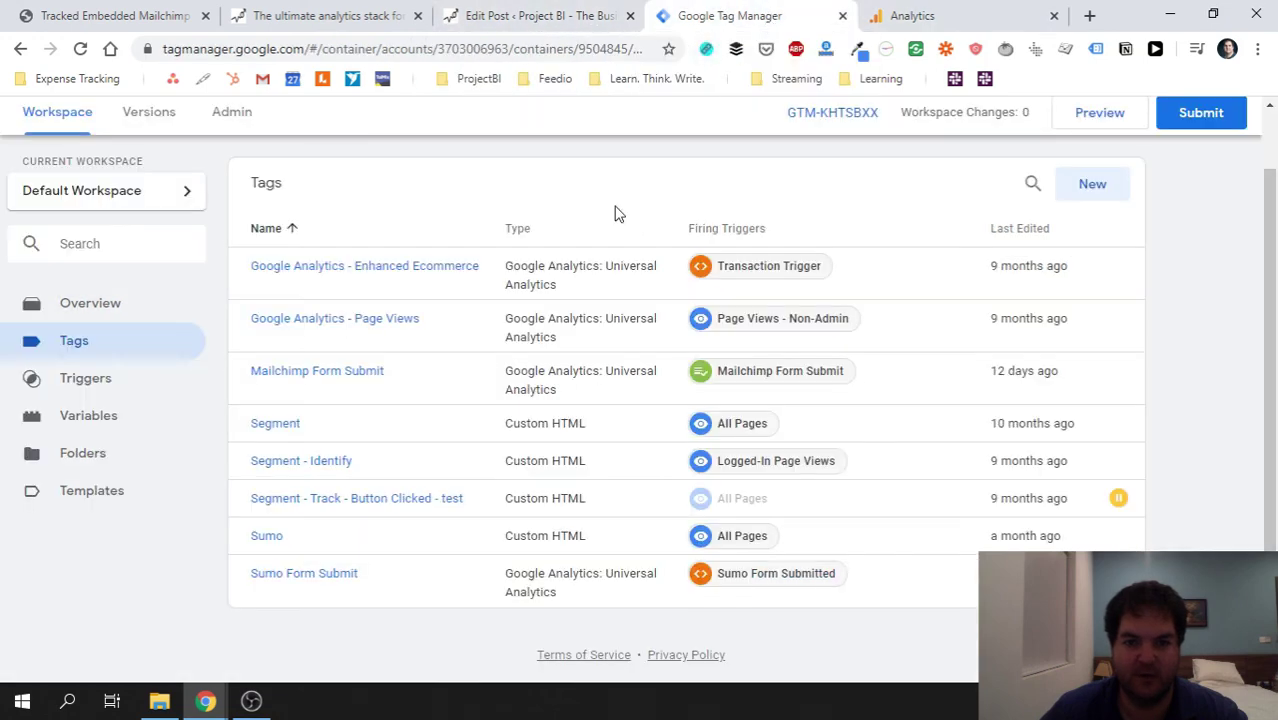